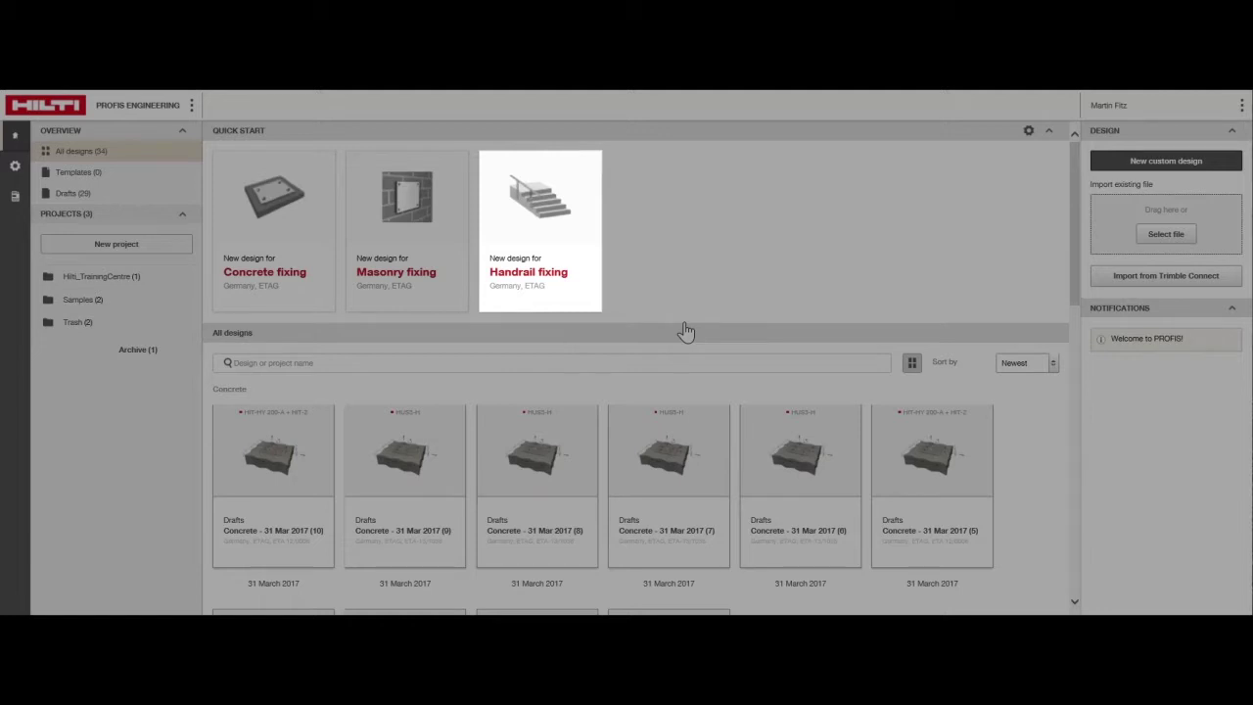
Step: Start a new design from the 'Handrail fixing' Quick Start card
left_click(520, 229)
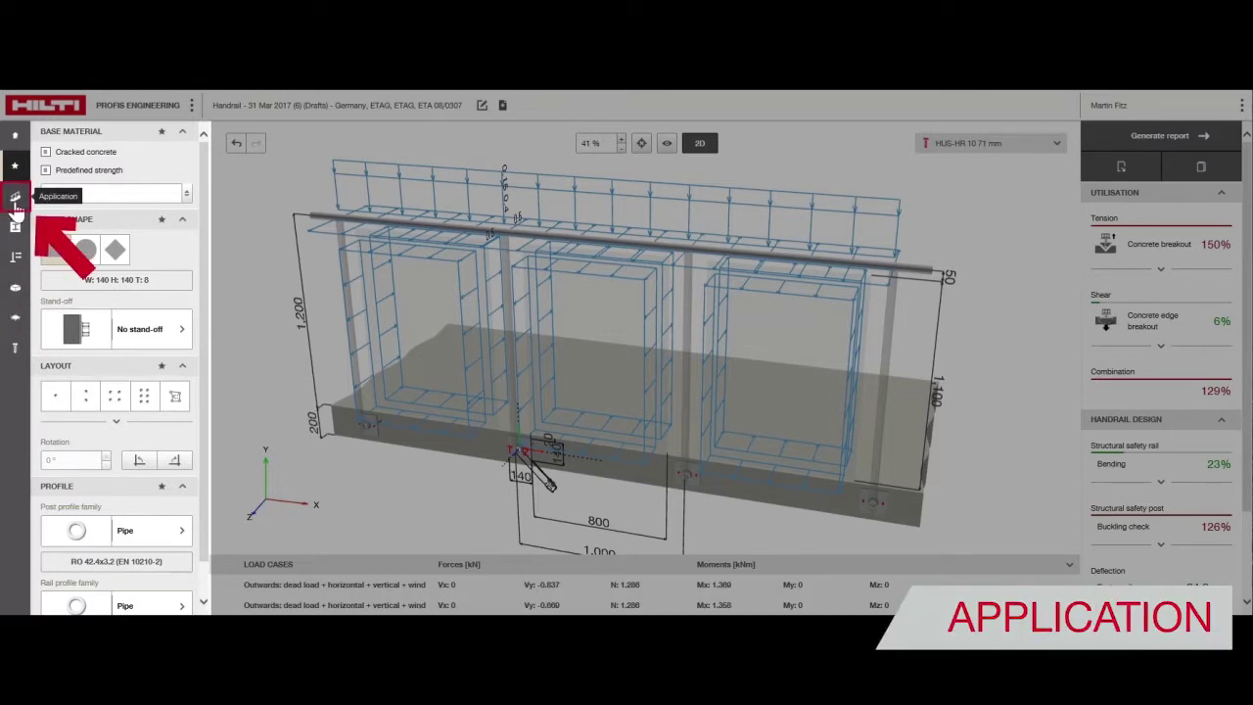
Step: In the application settings, change post height from 1,200 mm to 1,100 mm and post distance to 1,100 mm
left_click(14, 199)
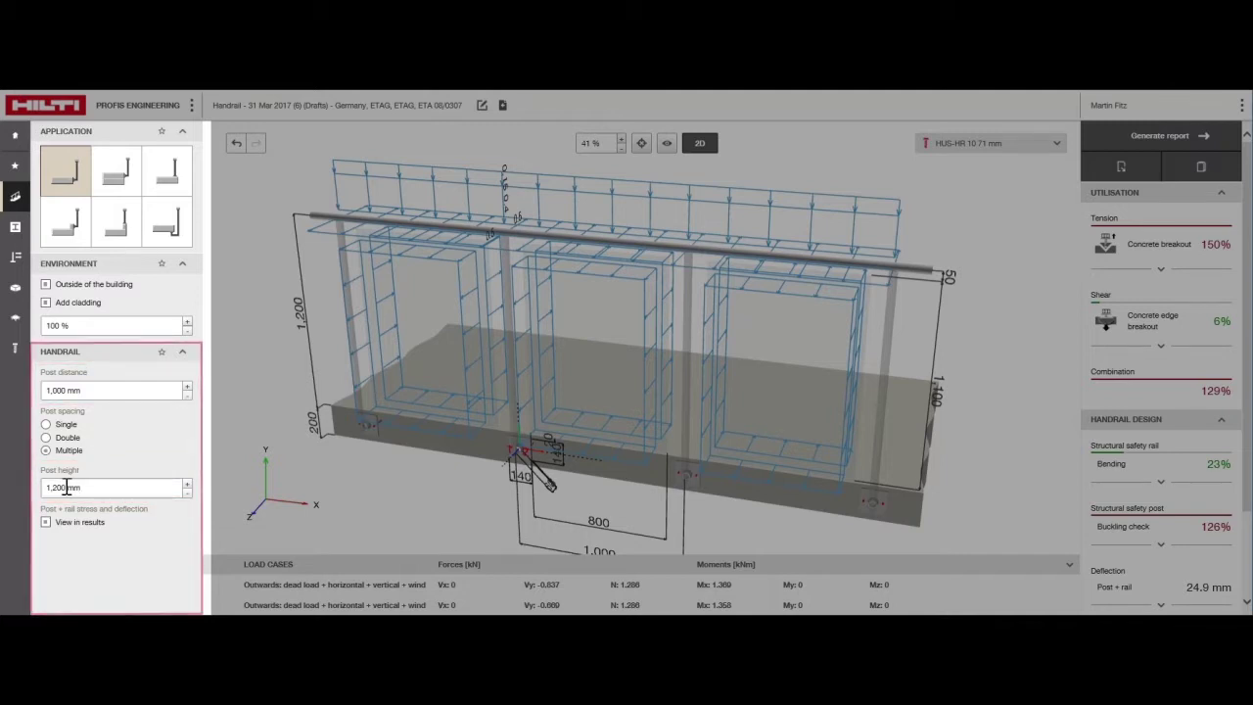
left_click_drag(65, 488, 51, 493)
type("100")
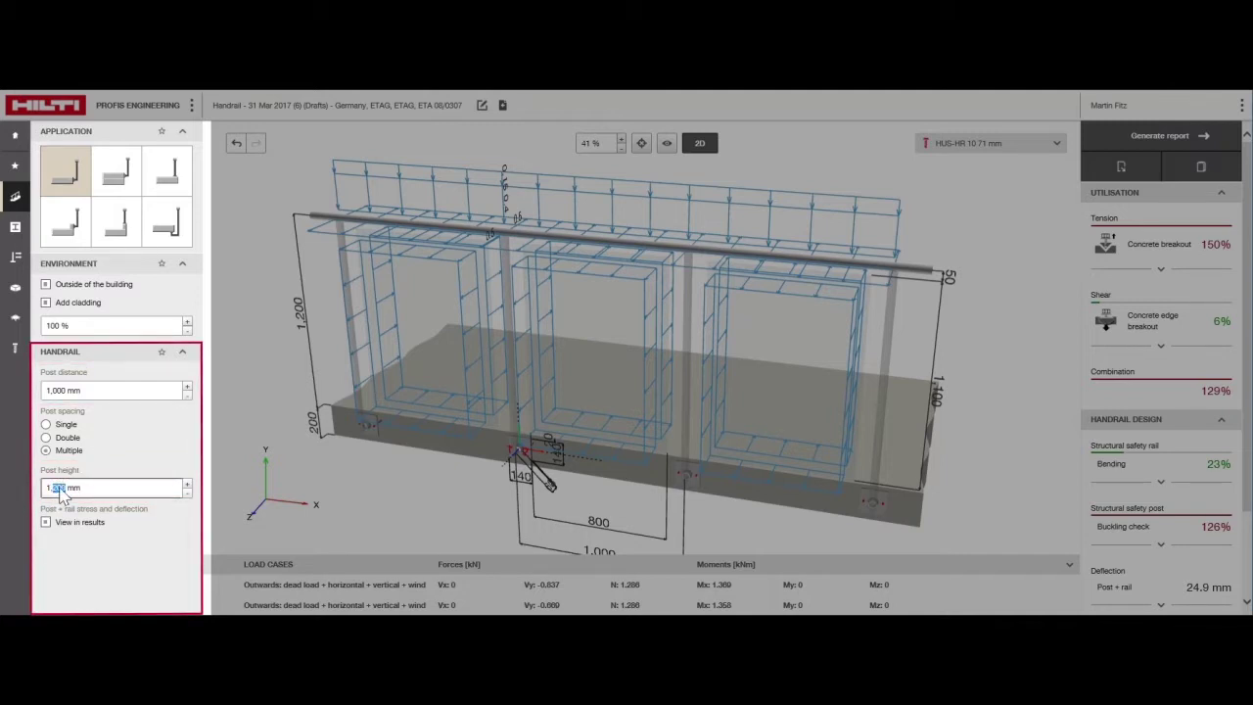
left_click(56, 390)
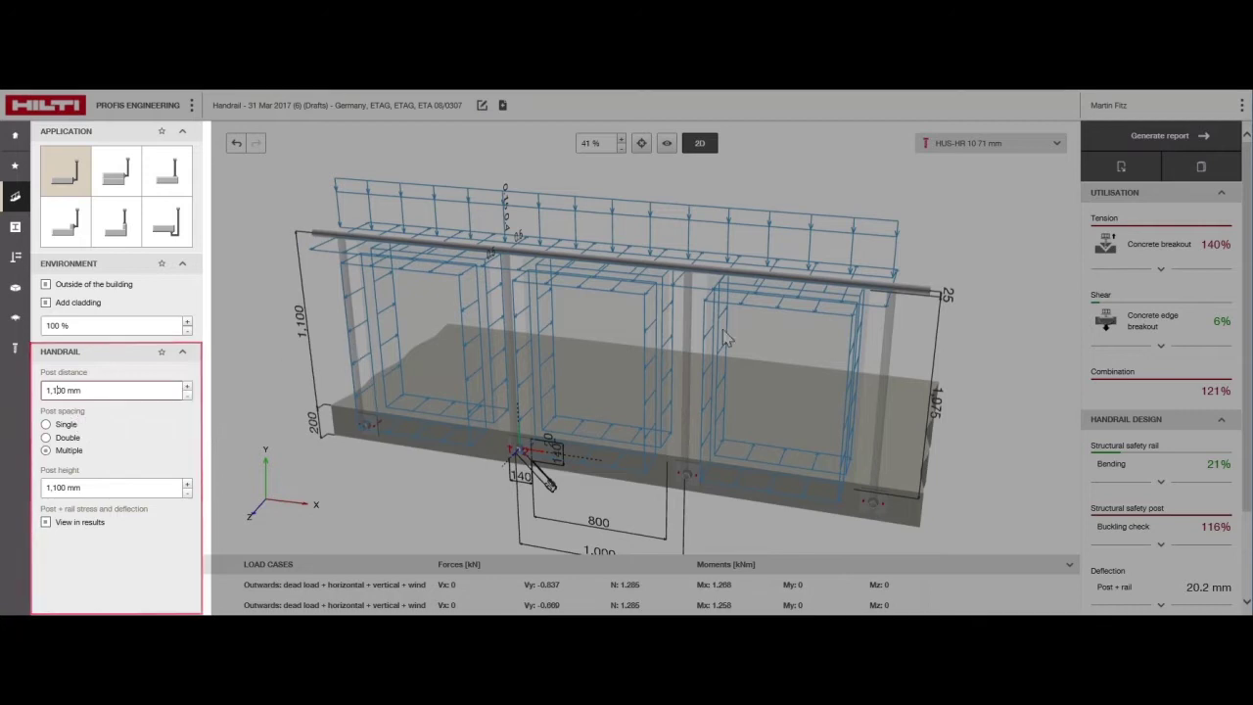
left_click(935, 401)
Step: Change the handrail's 1,075 side dimension to 900 and the 25 rail dimension to 100
type("900")
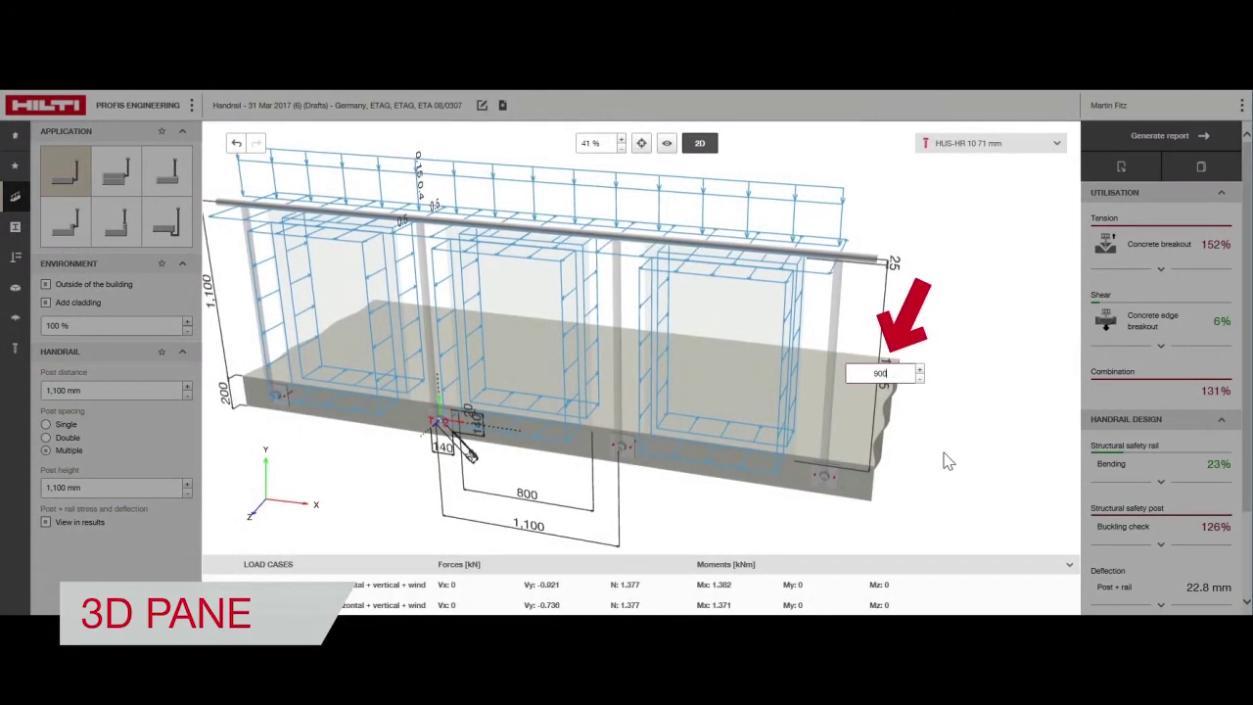
key("Return")
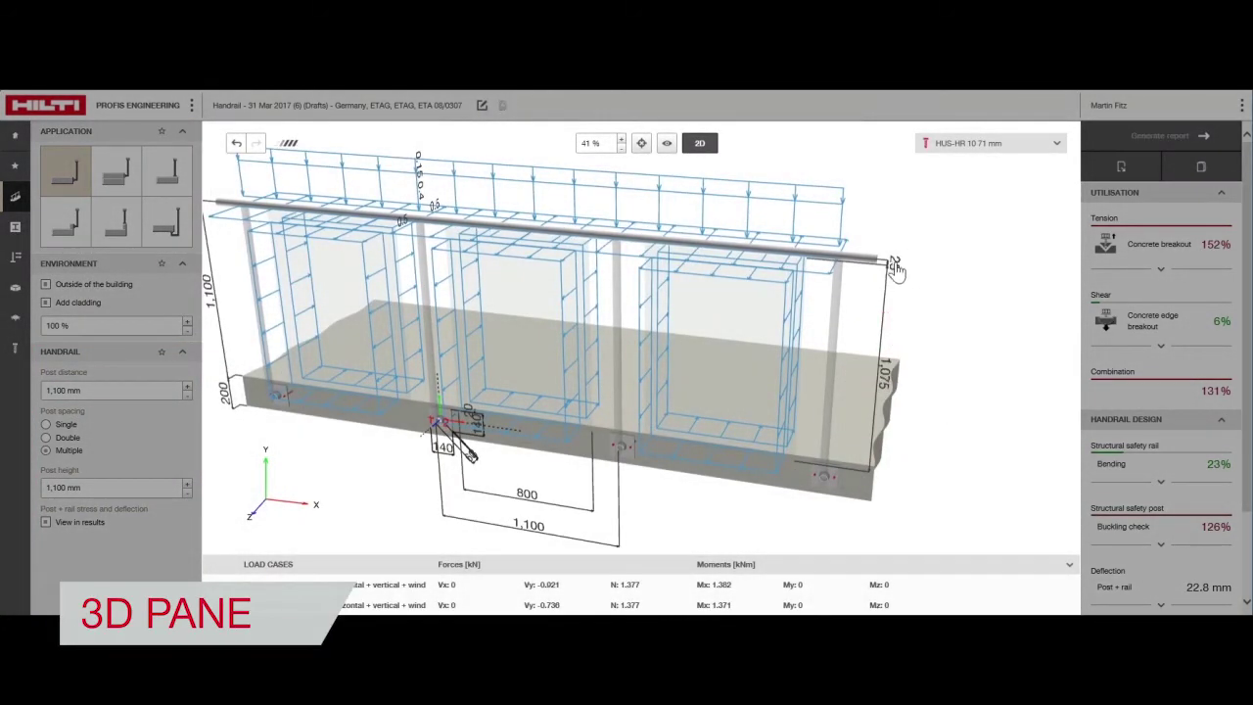
left_click(895, 269)
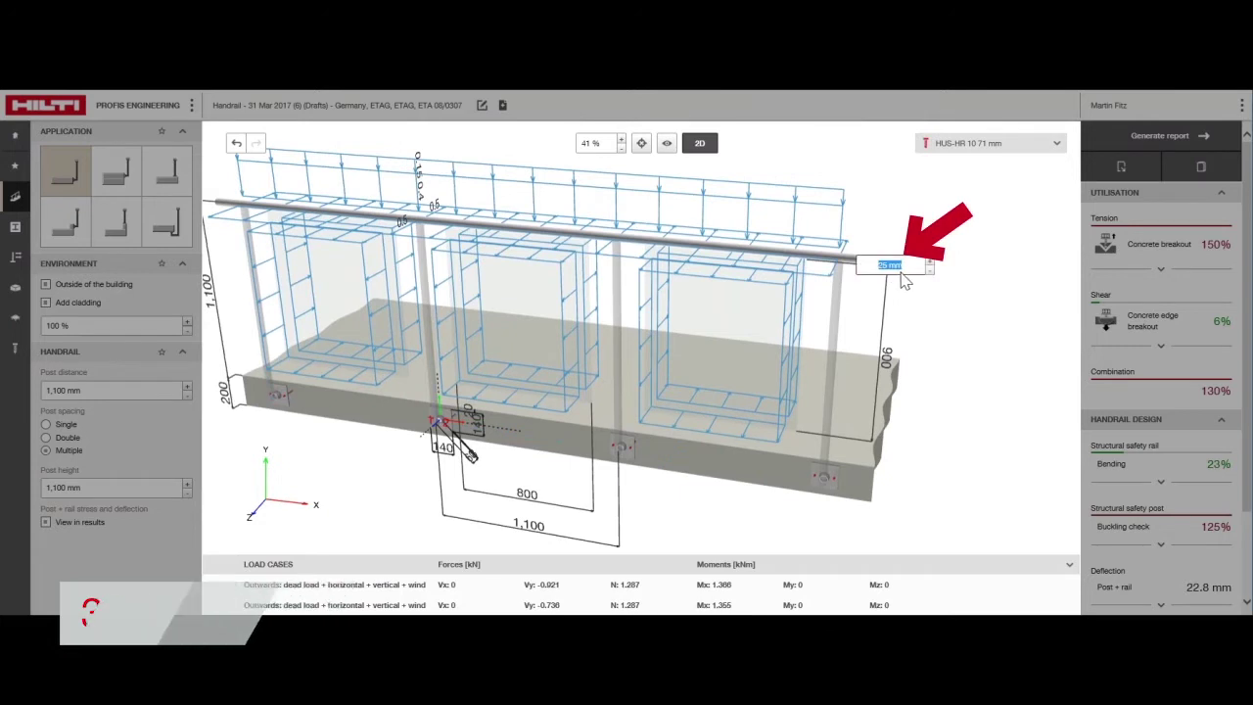
type("100")
key("Return")
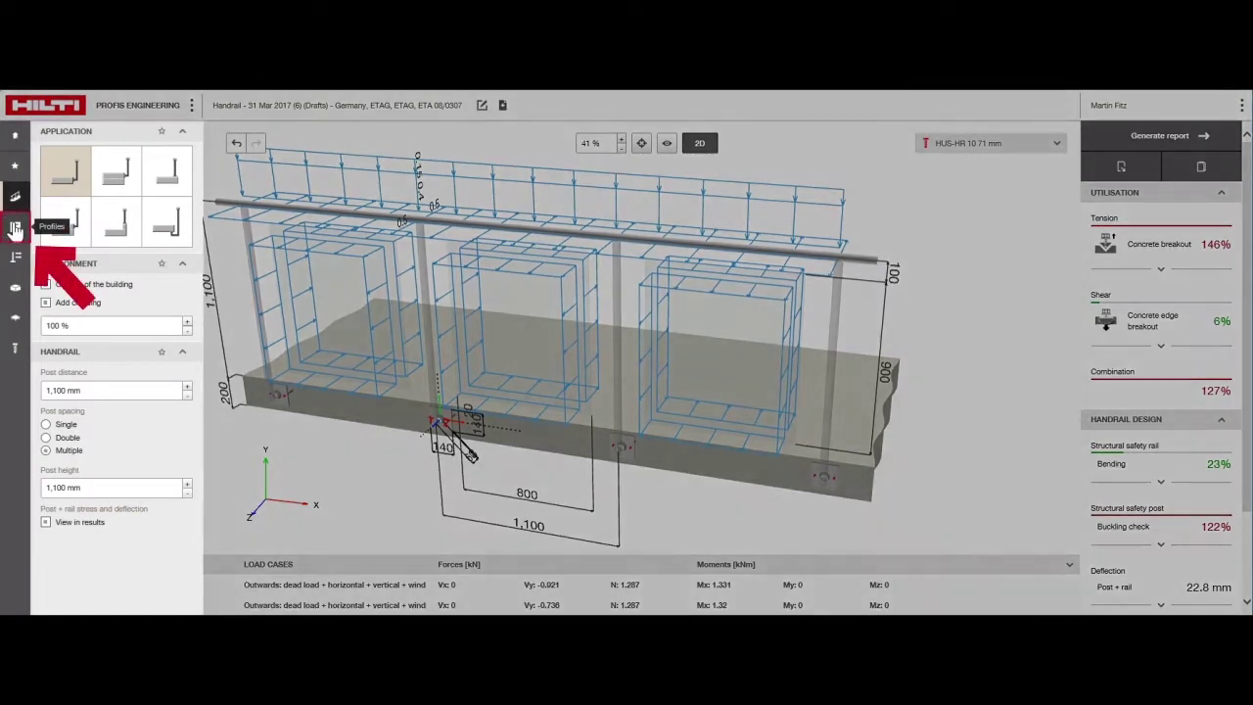
left_click(16, 228)
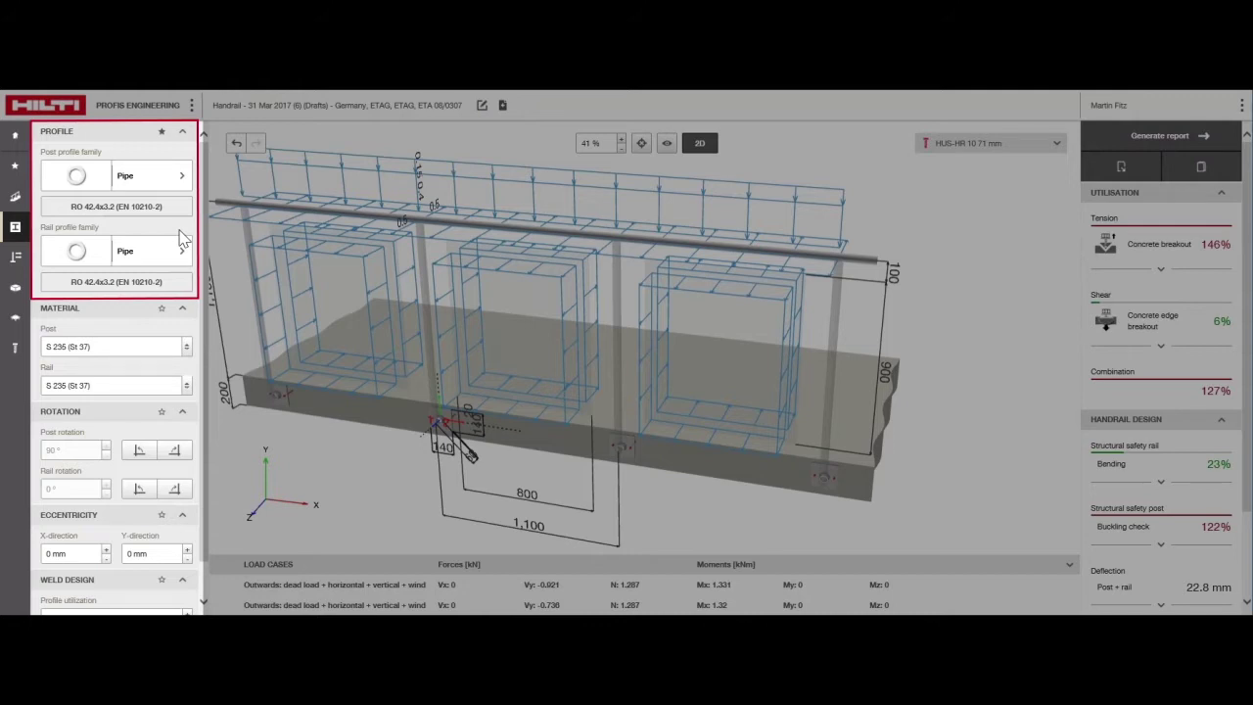
Step: Show the load settings and keep Private as the load category
left_click(16, 258)
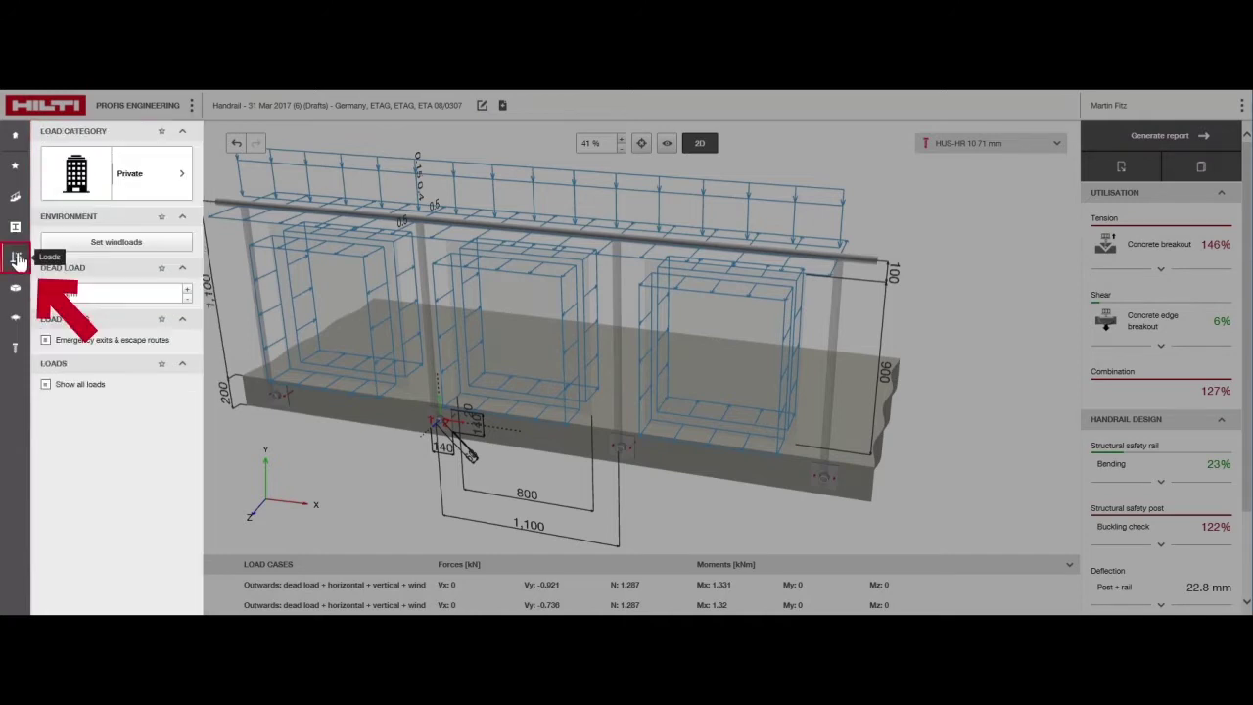
left_click(190, 192)
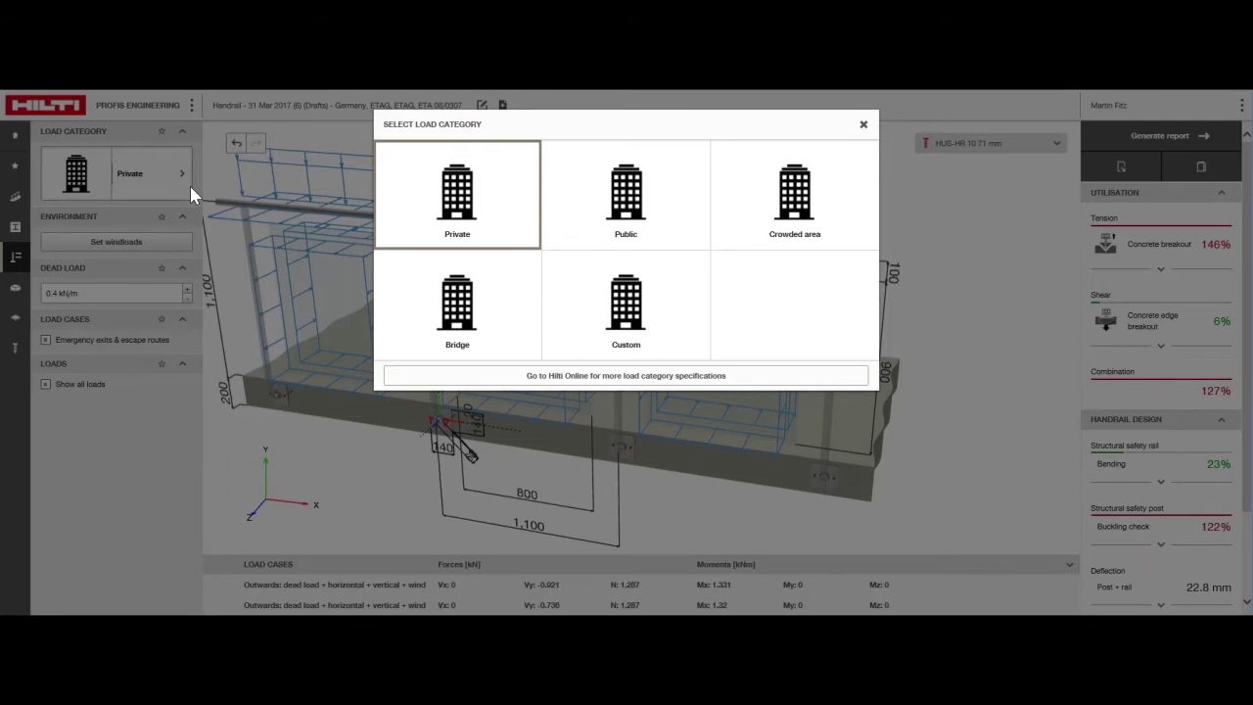
left_click(414, 229)
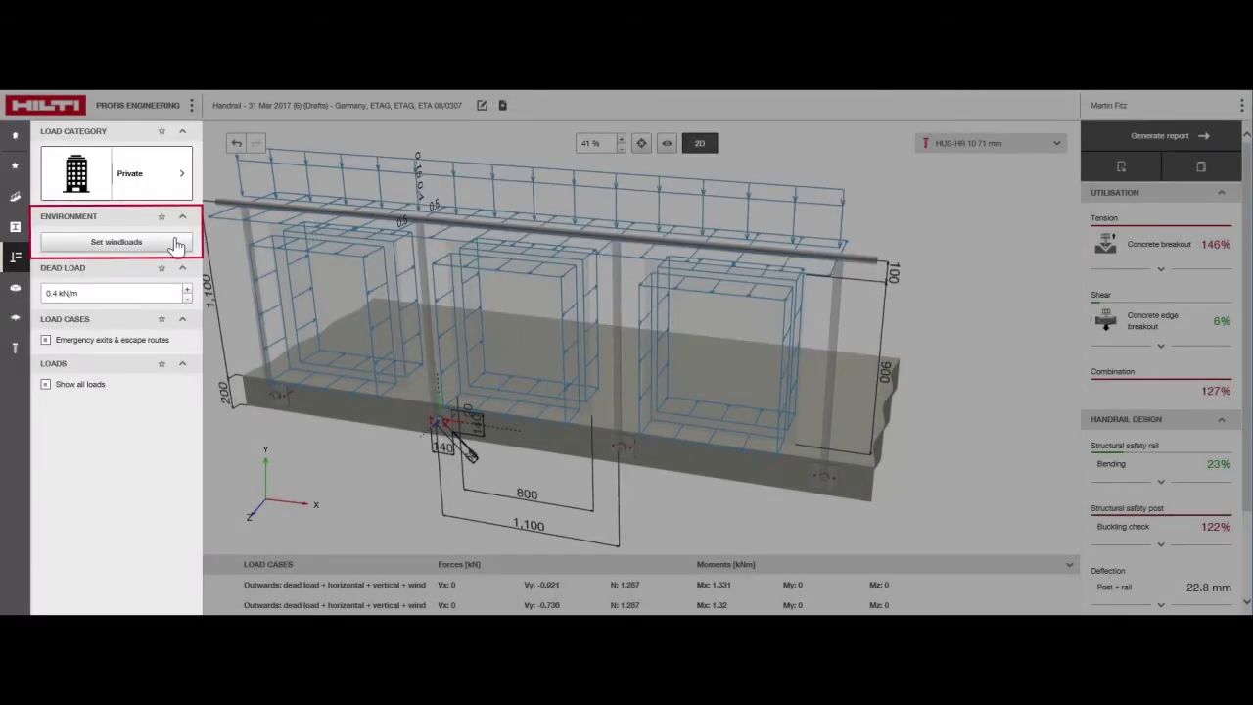
Step: Bring up the wind load options and inspect the enlarged German wind zone map
left_click(176, 243)
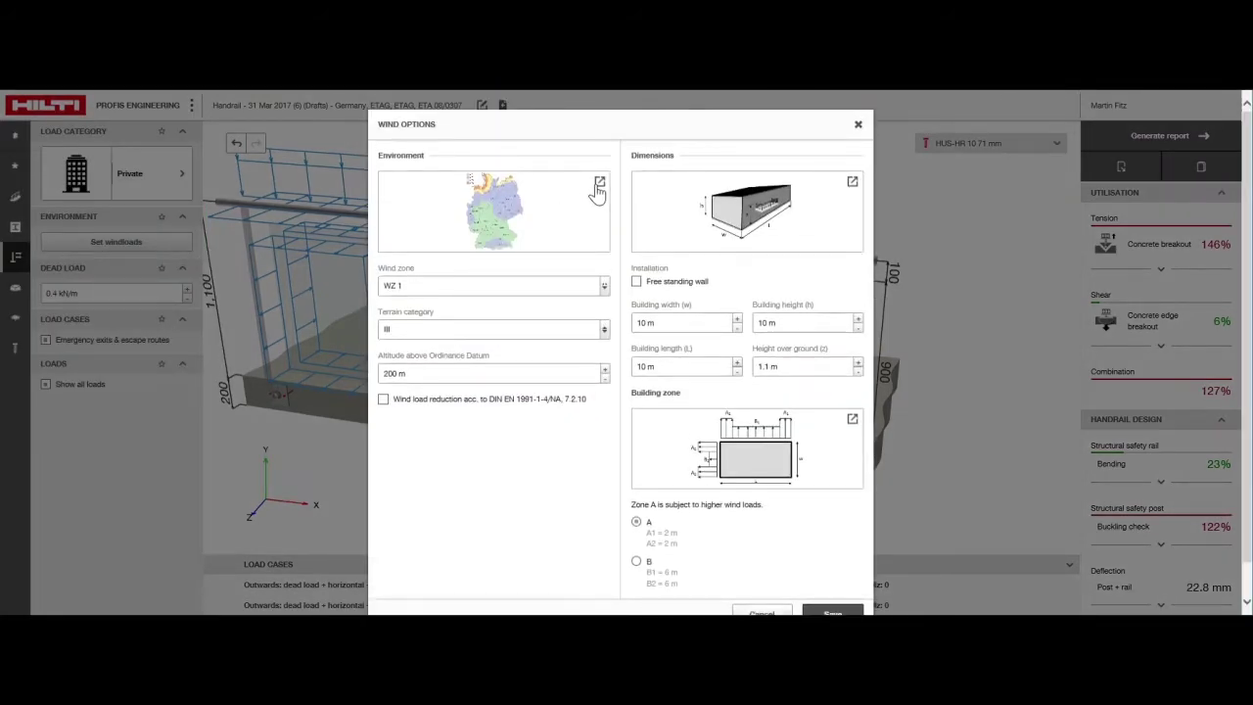
left_click(599, 185)
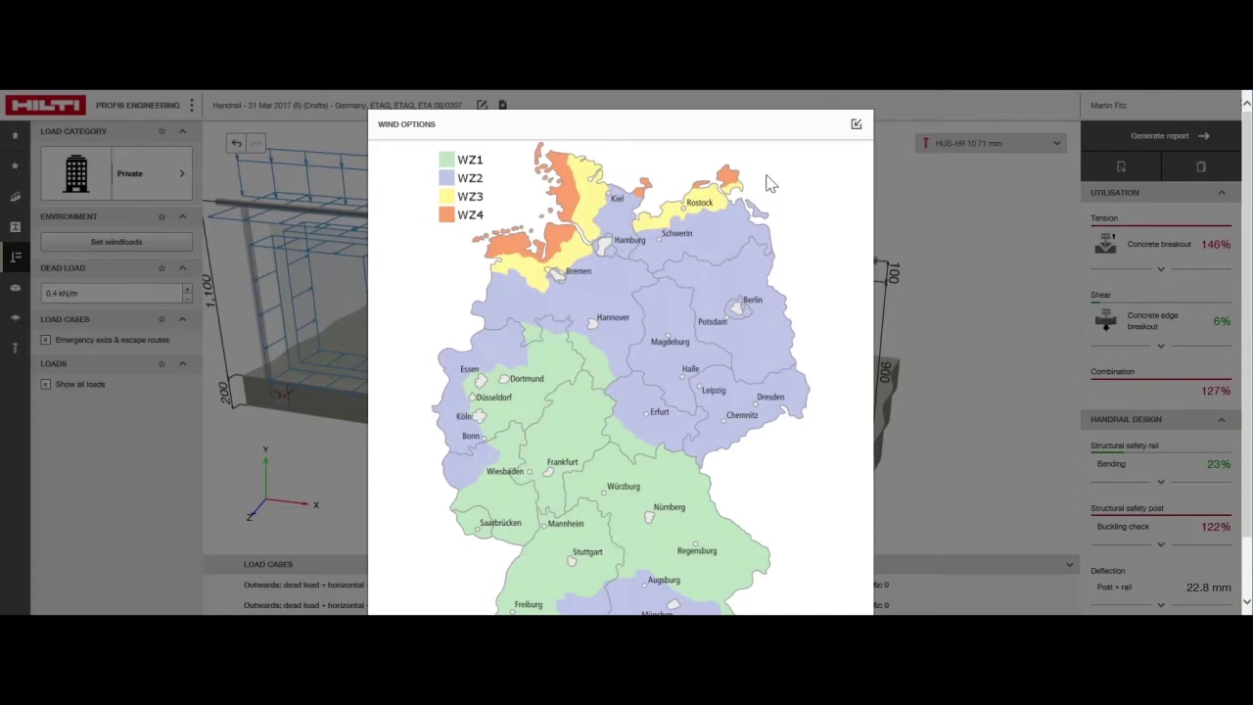
scroll(773, 201, "down", 1)
scroll(830, 143, "up", 1)
left_click(853, 126)
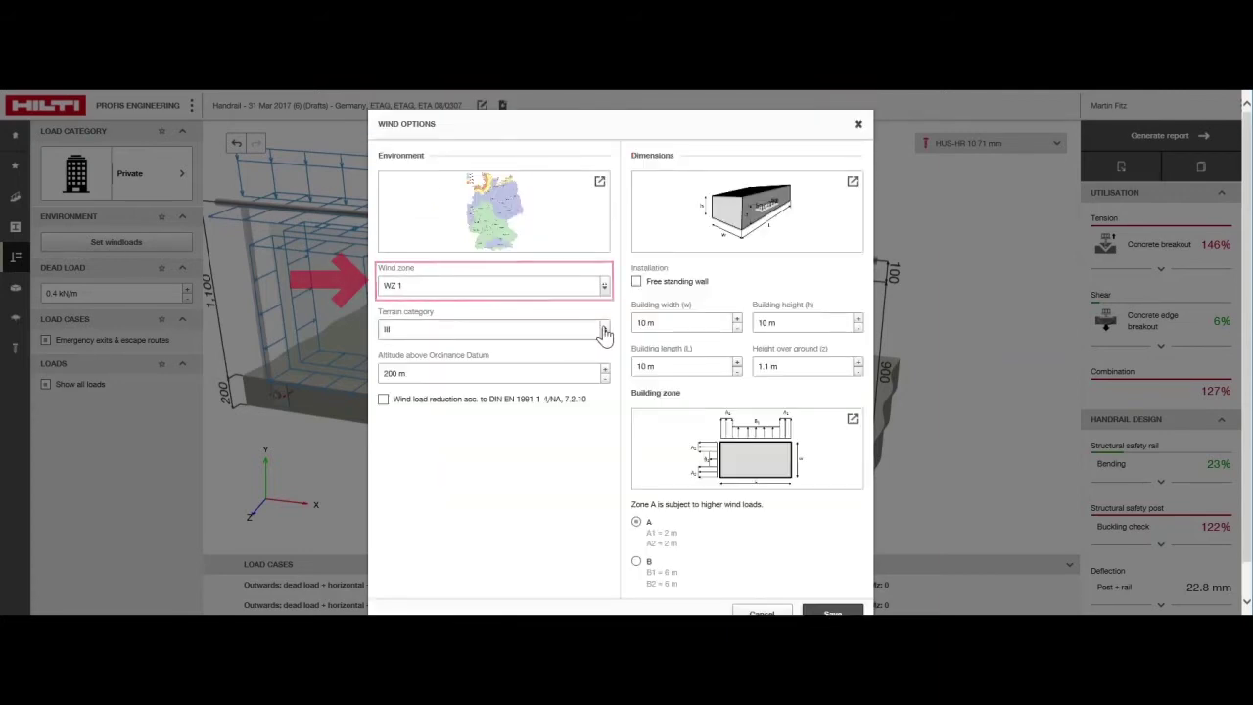
Step: Keep wind zone WZ 1 and terrain category III, and enable DIN EN 1991-1-4/NA wind load reduction
left_click(551, 330)
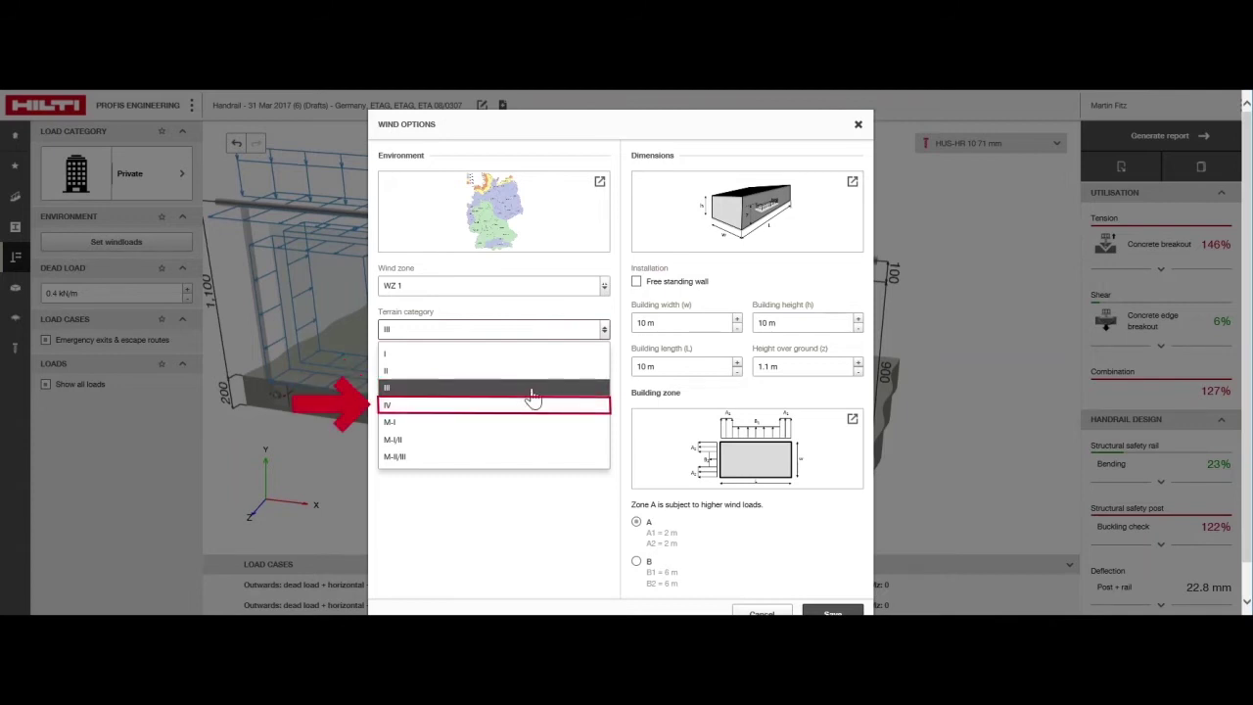
left_click(533, 391)
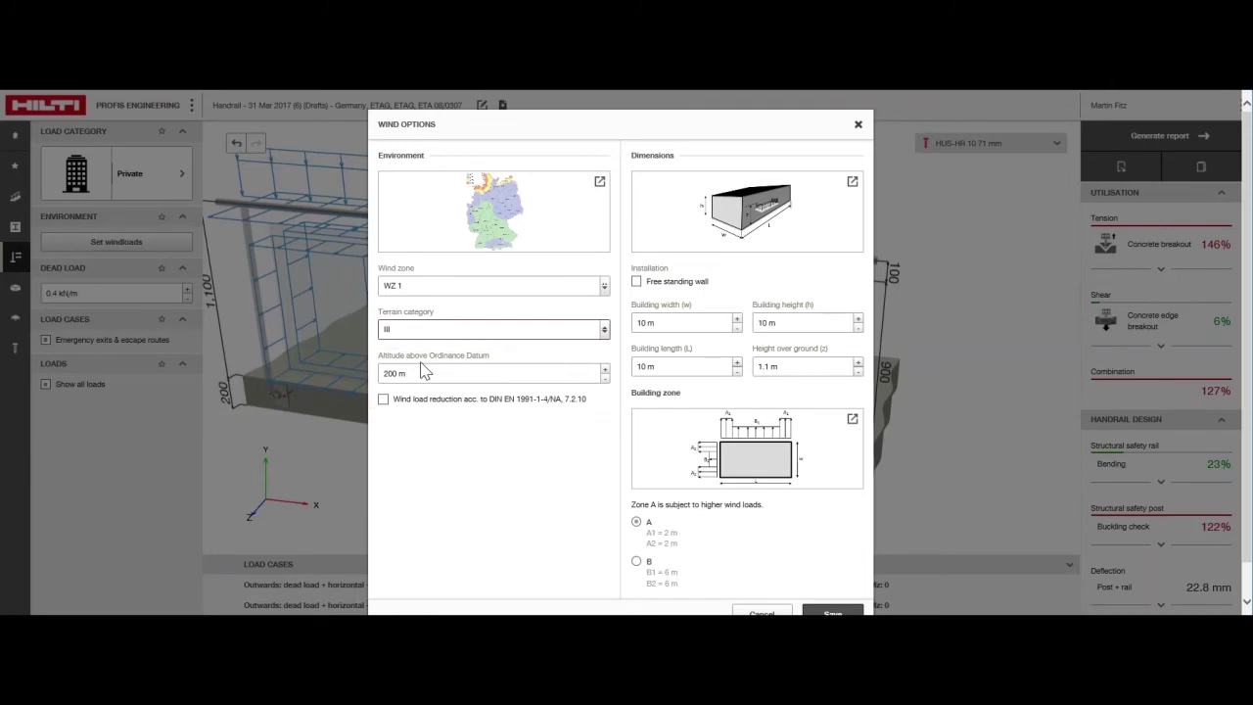
left_click(604, 290)
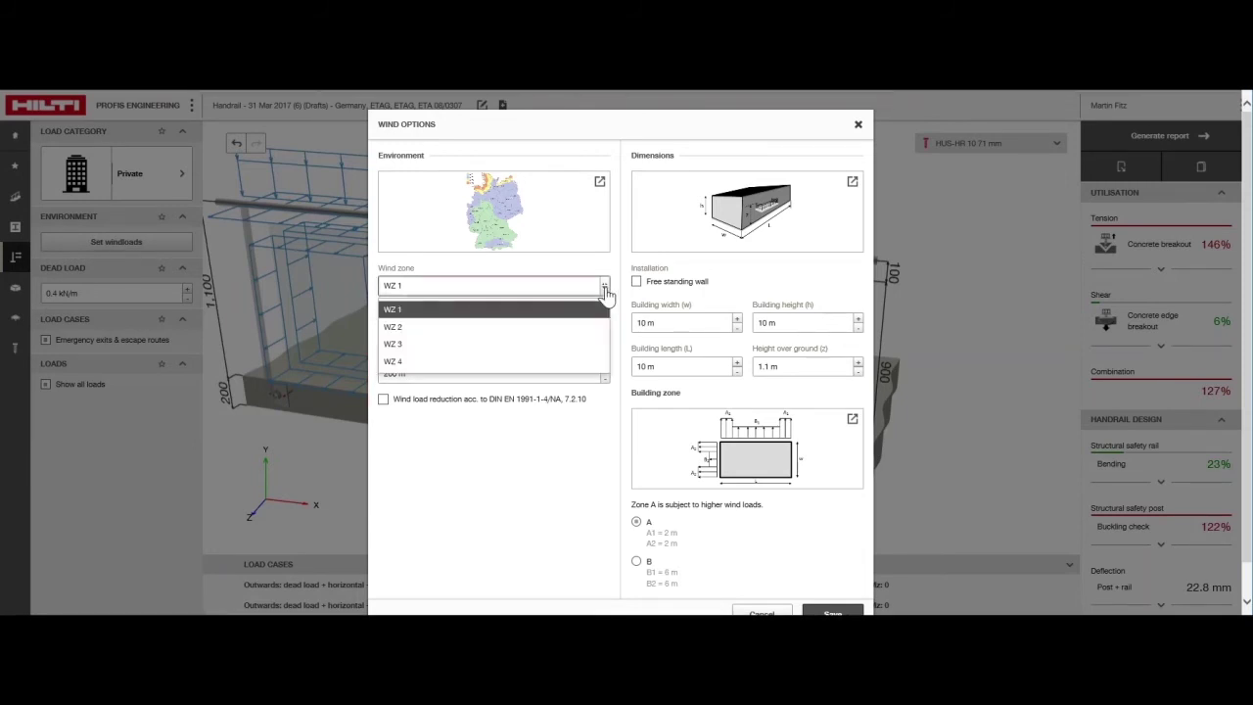
left_click(596, 309)
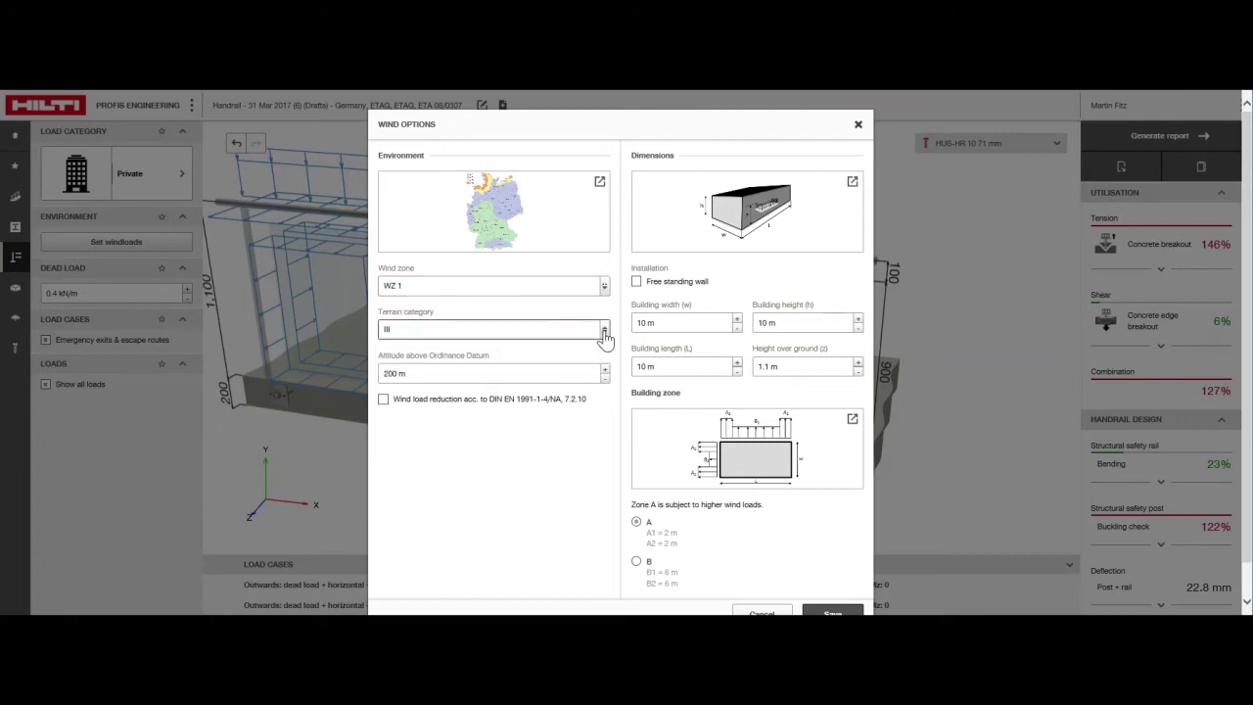
left_click(603, 330)
left_click(494, 389)
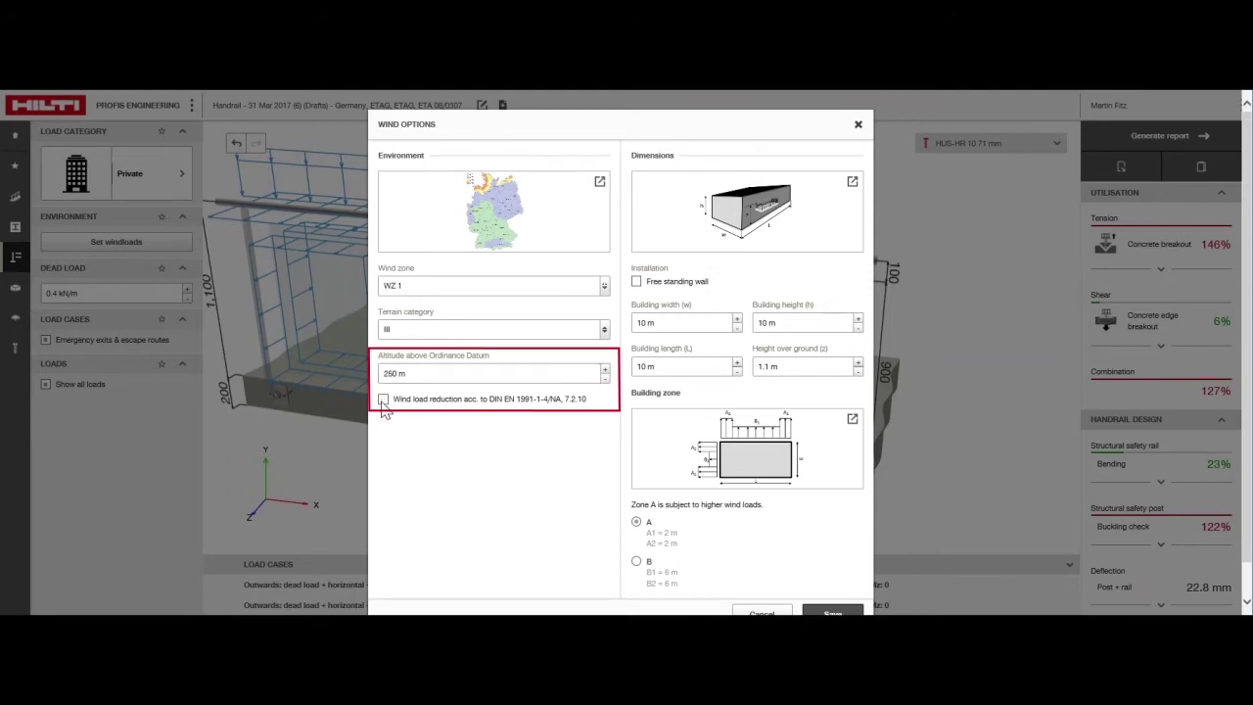
left_click(383, 399)
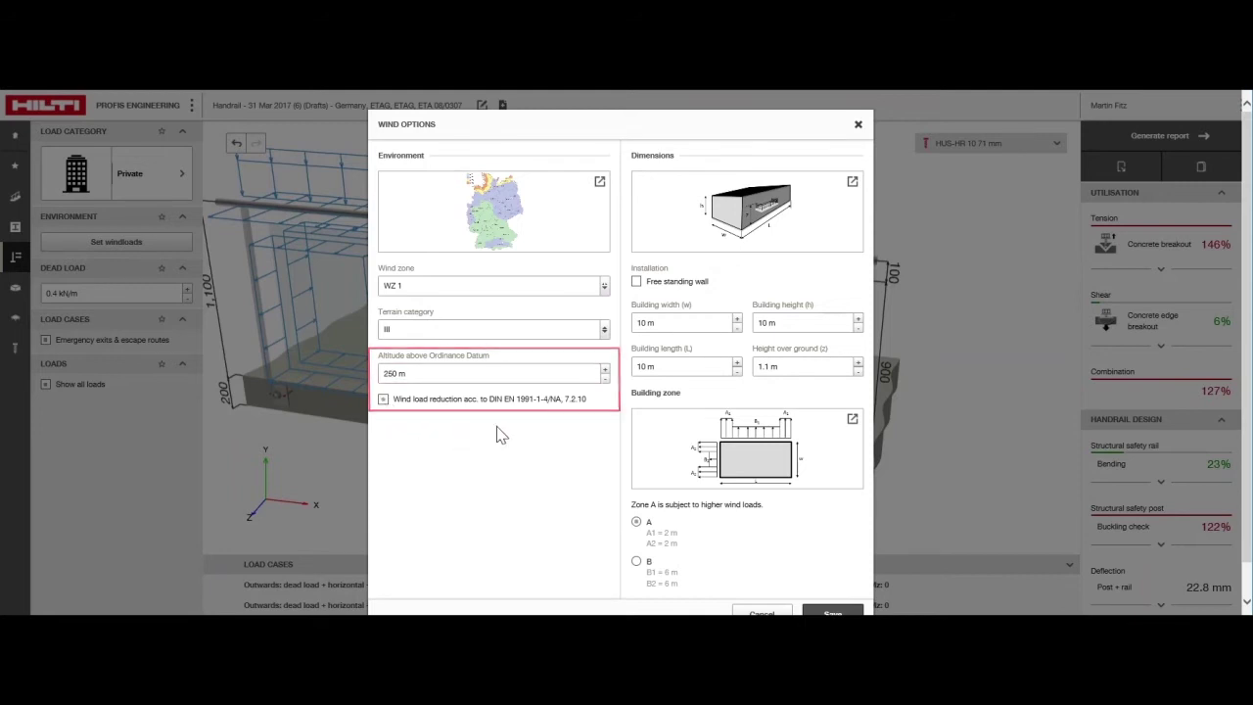
left_click(852, 419)
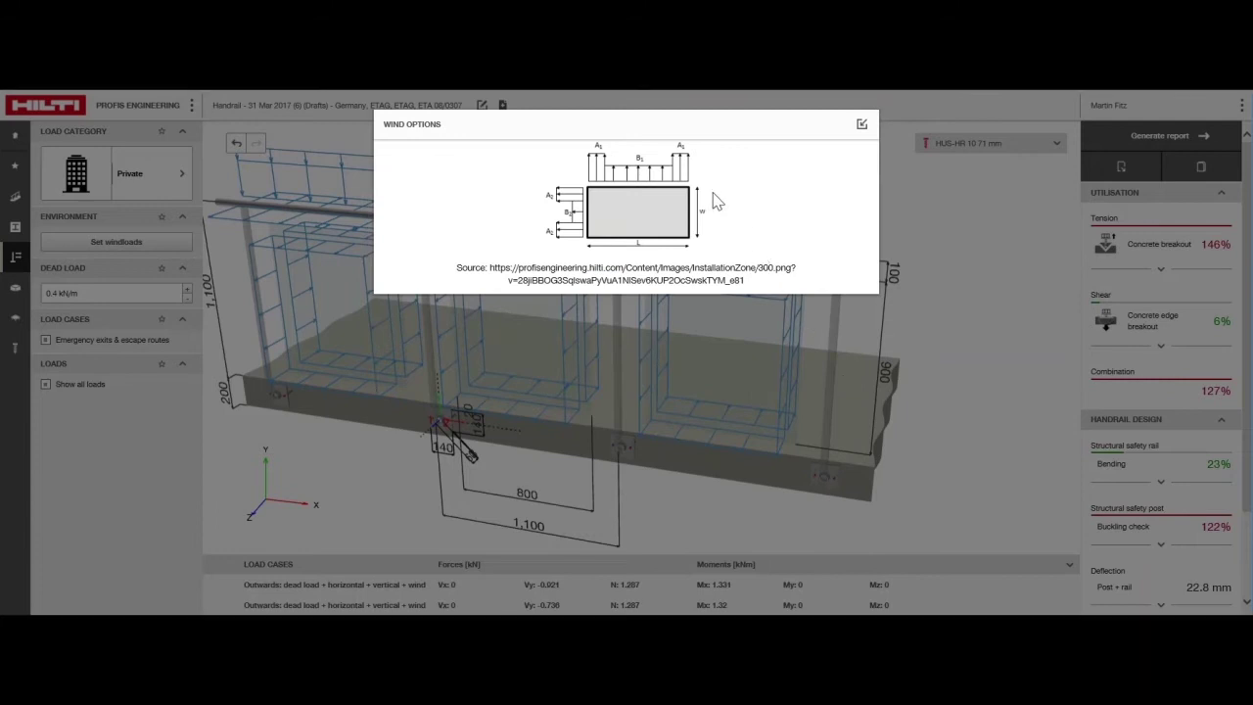
Step: Enter building length 12 m and height over ground 2 m, then save the wind settings
left_click(861, 128)
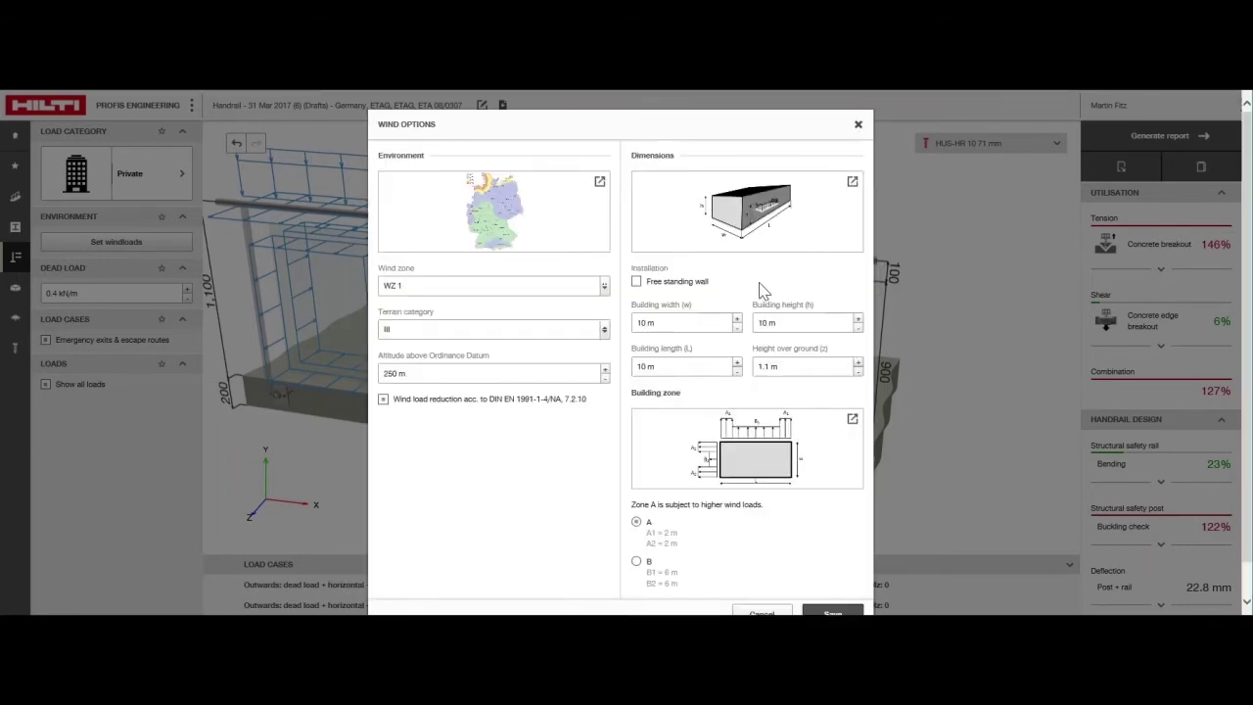
left_click_drag(675, 364, 592, 364)
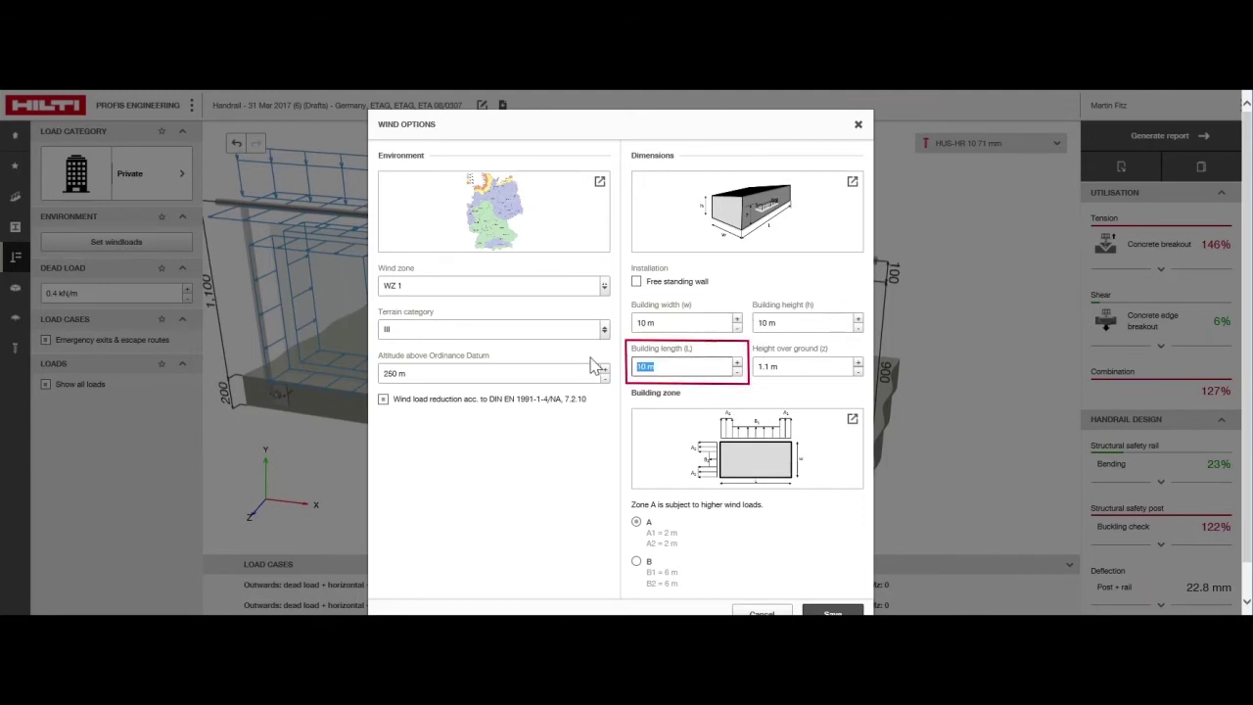
type("12")
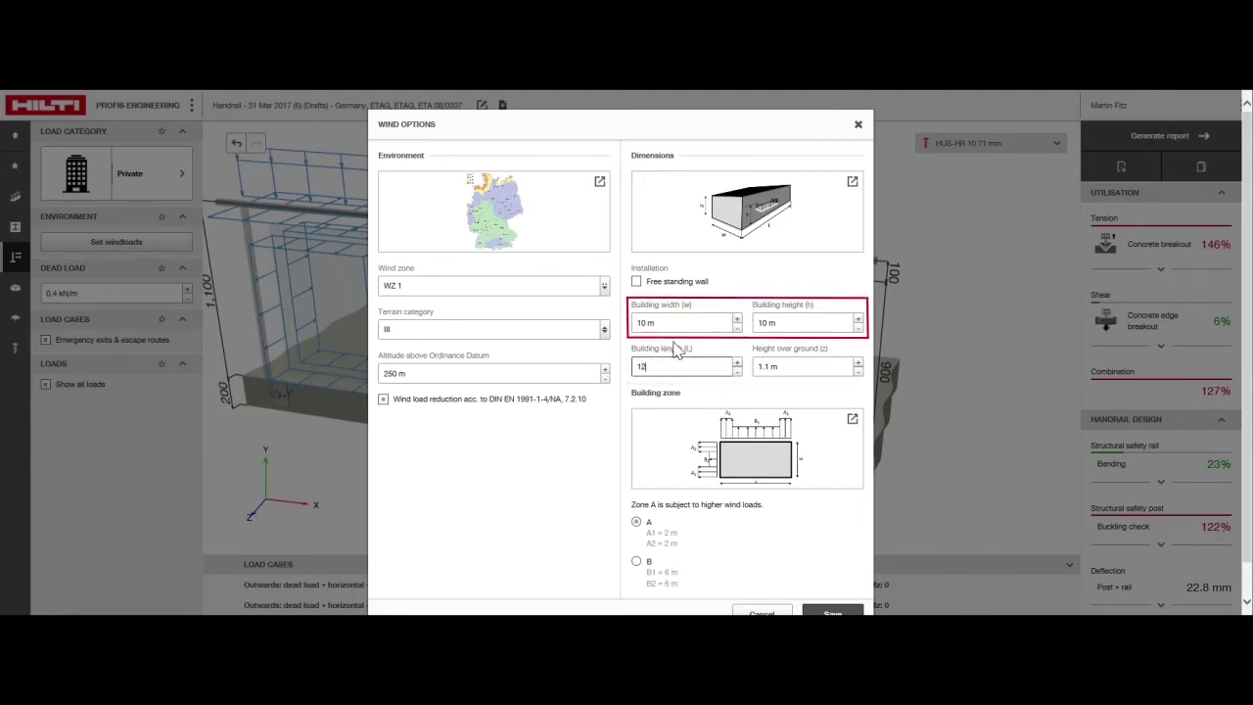
left_click_drag(781, 366, 729, 367)
key("Tab")
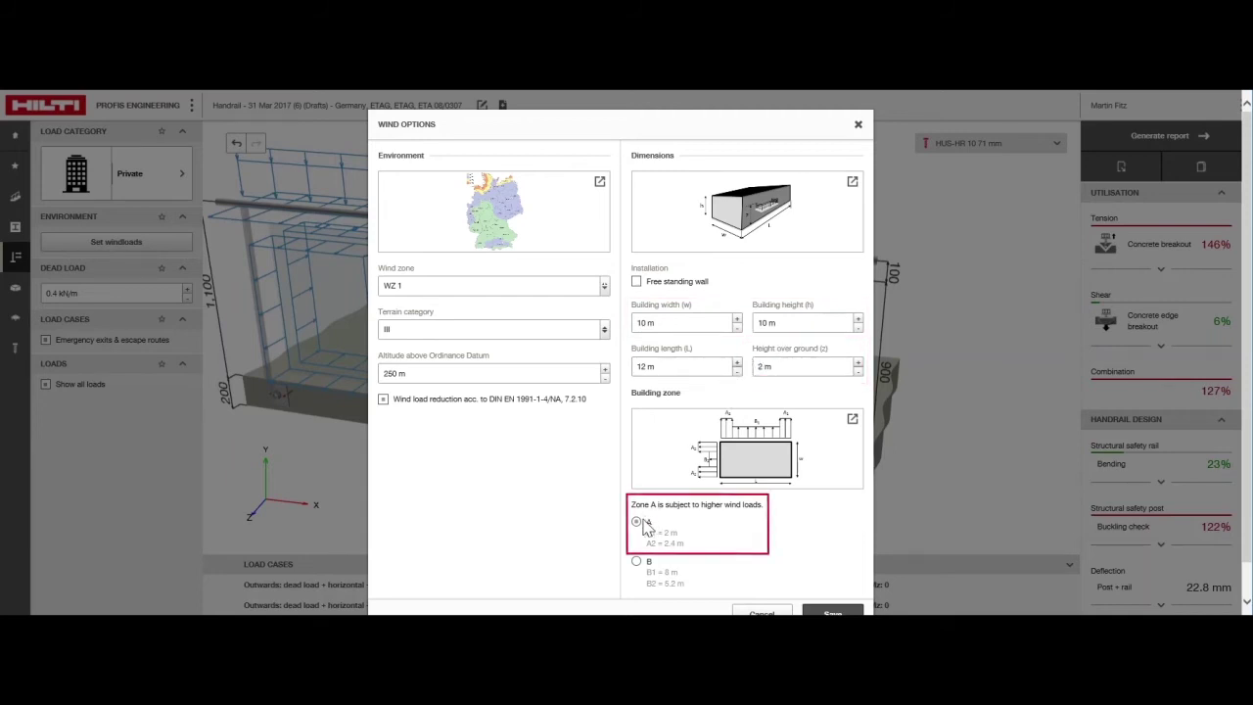
left_click(827, 611)
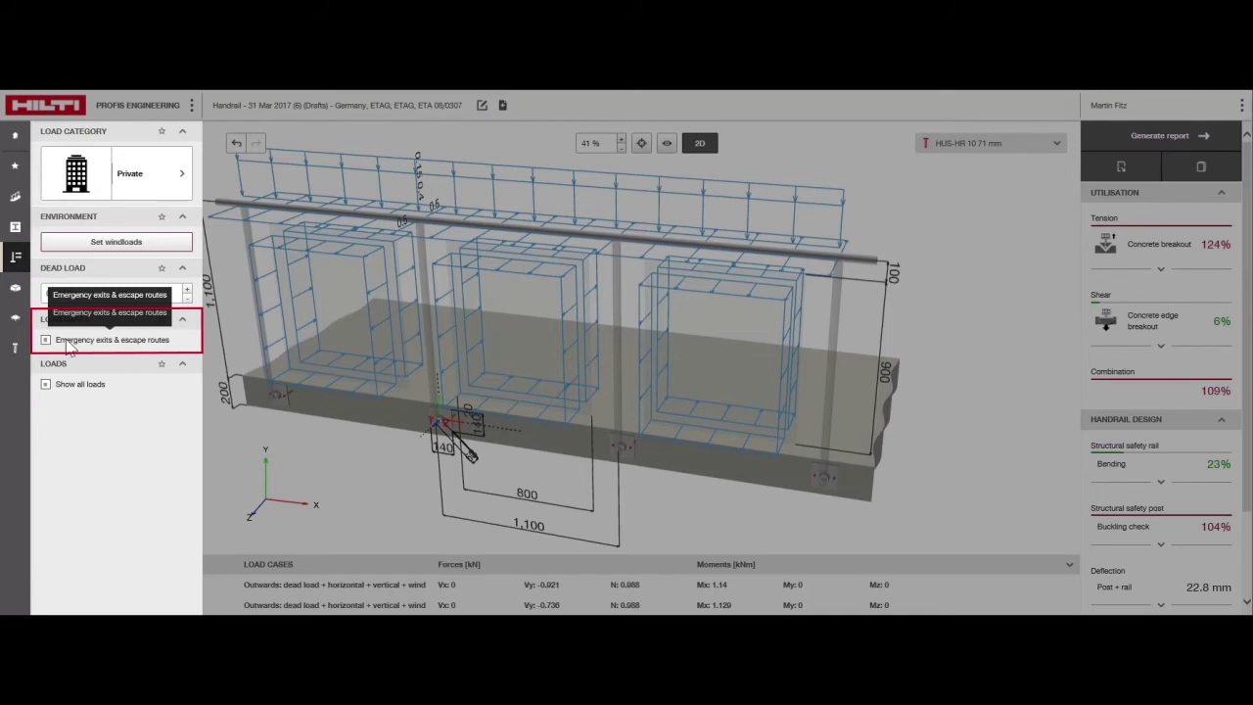
Step: Exclude the 'Emergency exits & escape routes' load case from the design
left_click(68, 343)
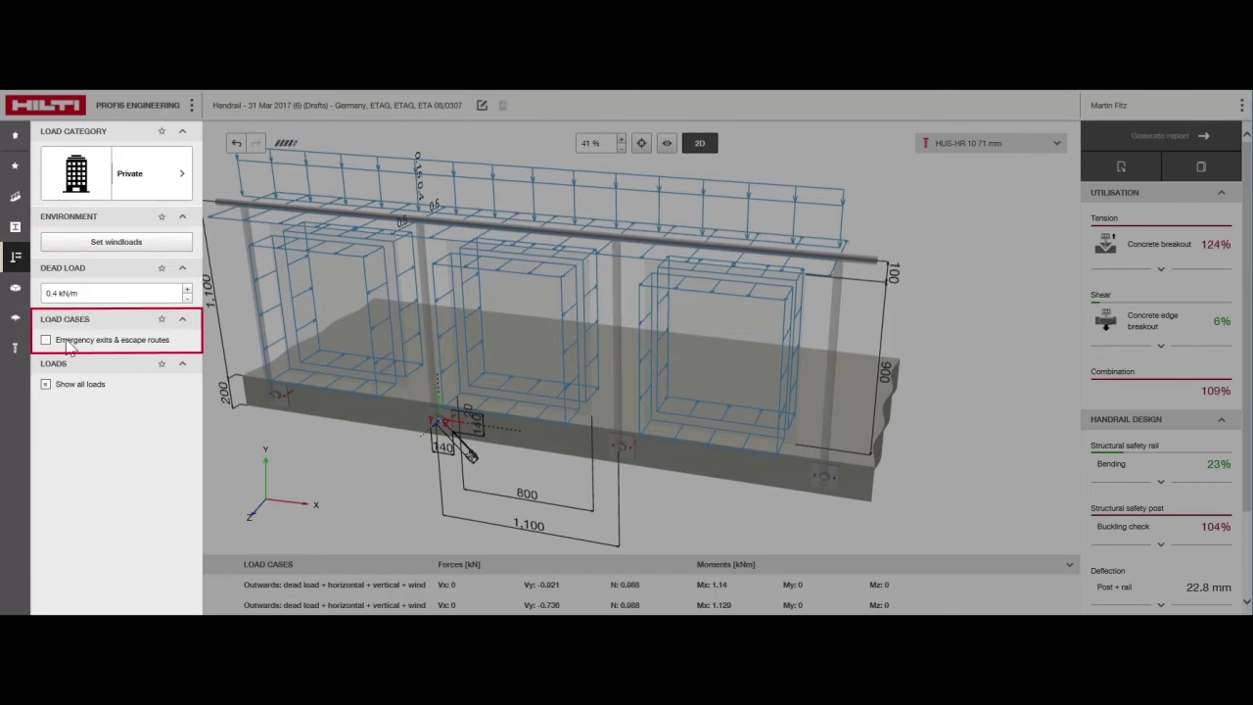
left_click(19, 294)
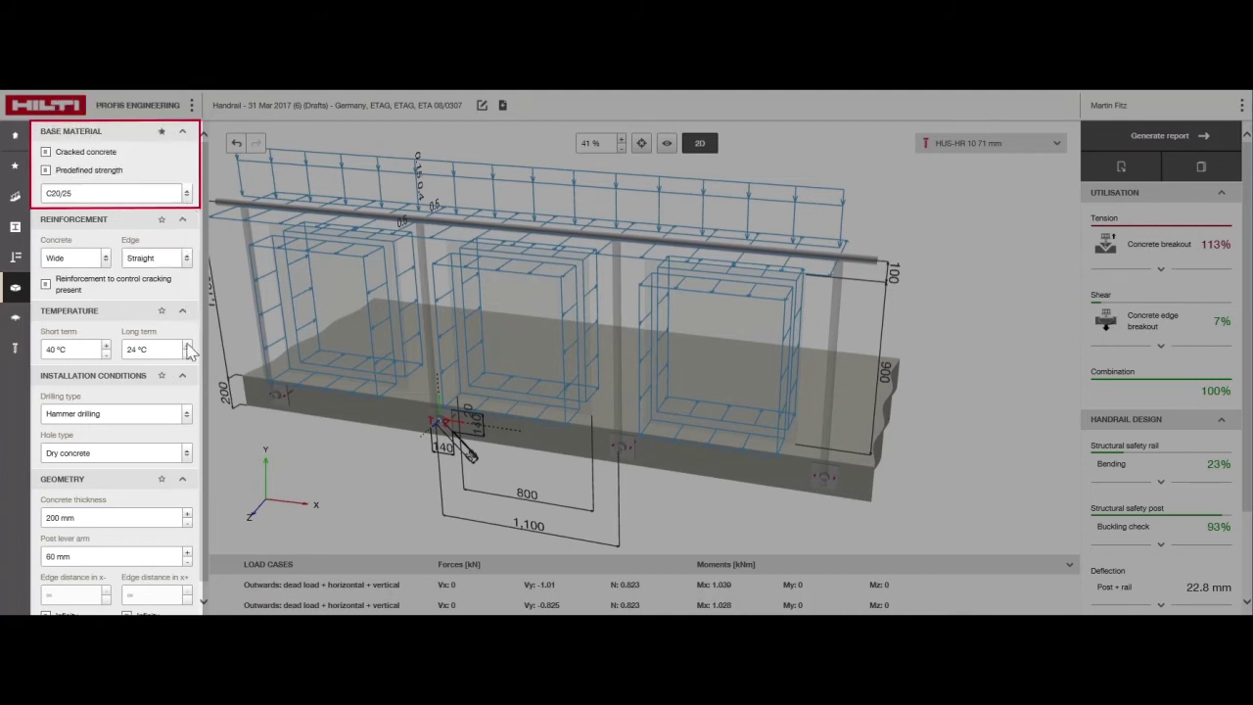
Step: Set the post lever arm in the base material geometry to 55 mm
scroll(157, 491, "down", 1)
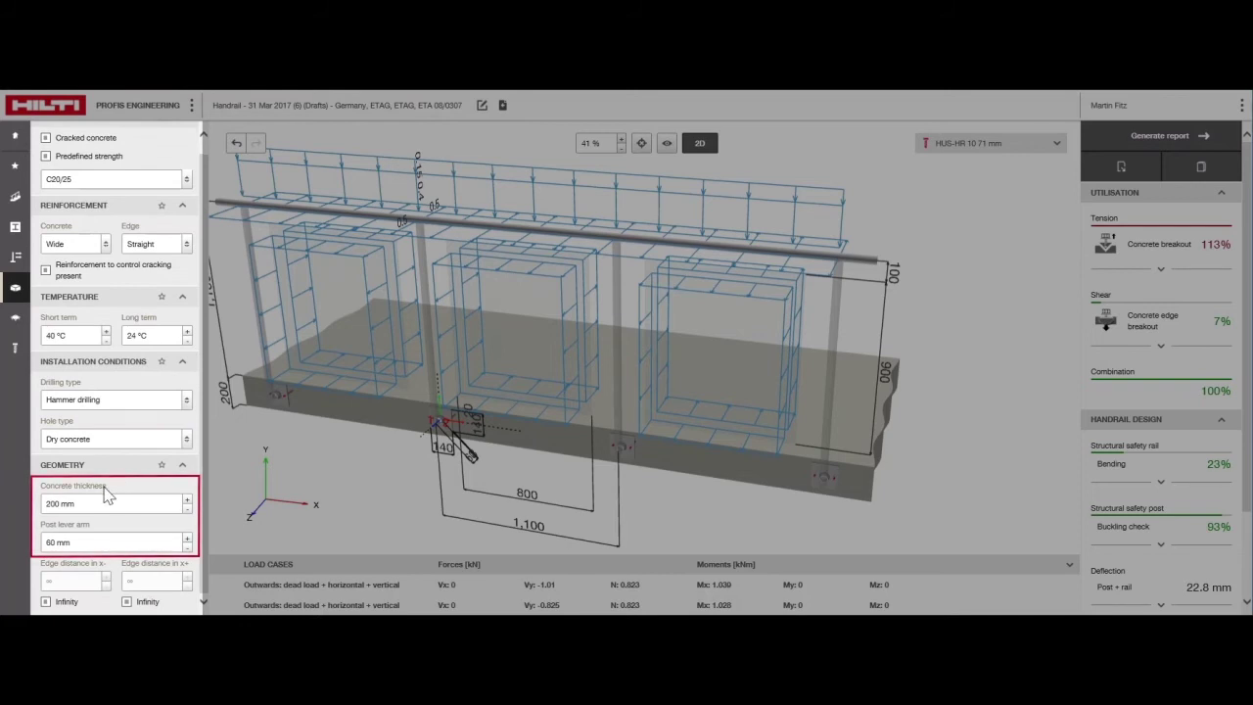
left_click(96, 540)
type("55")
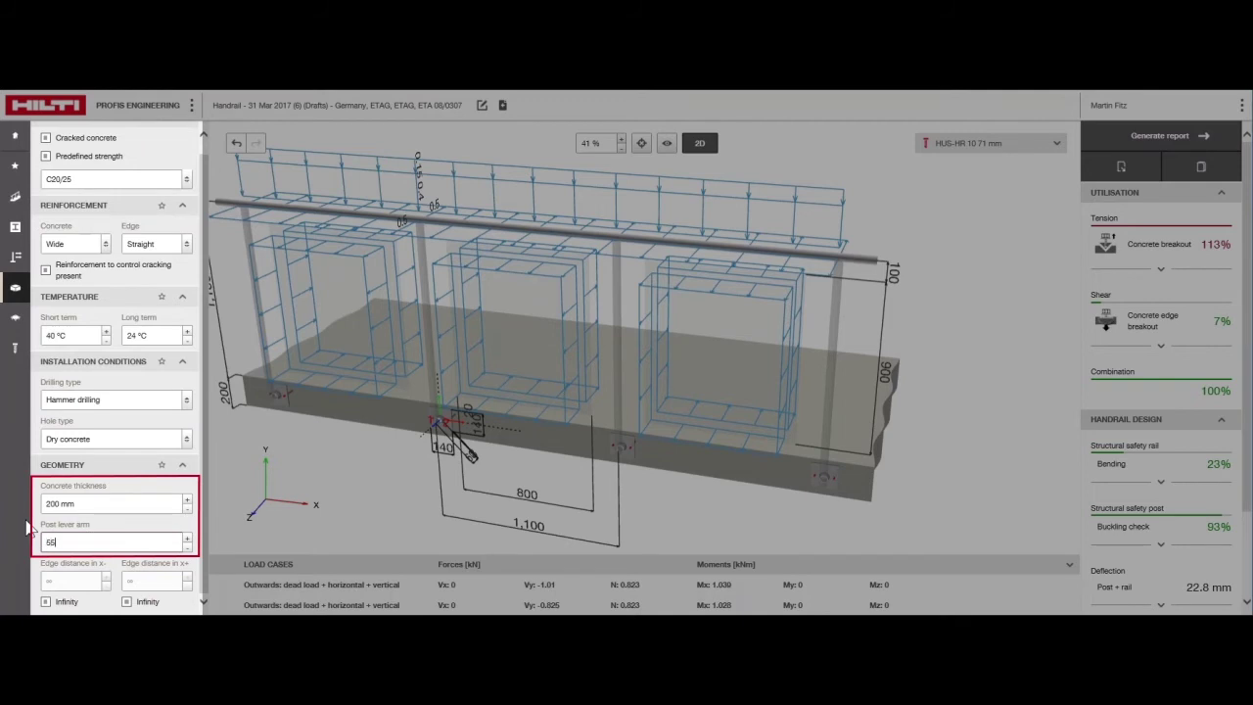
key("Return")
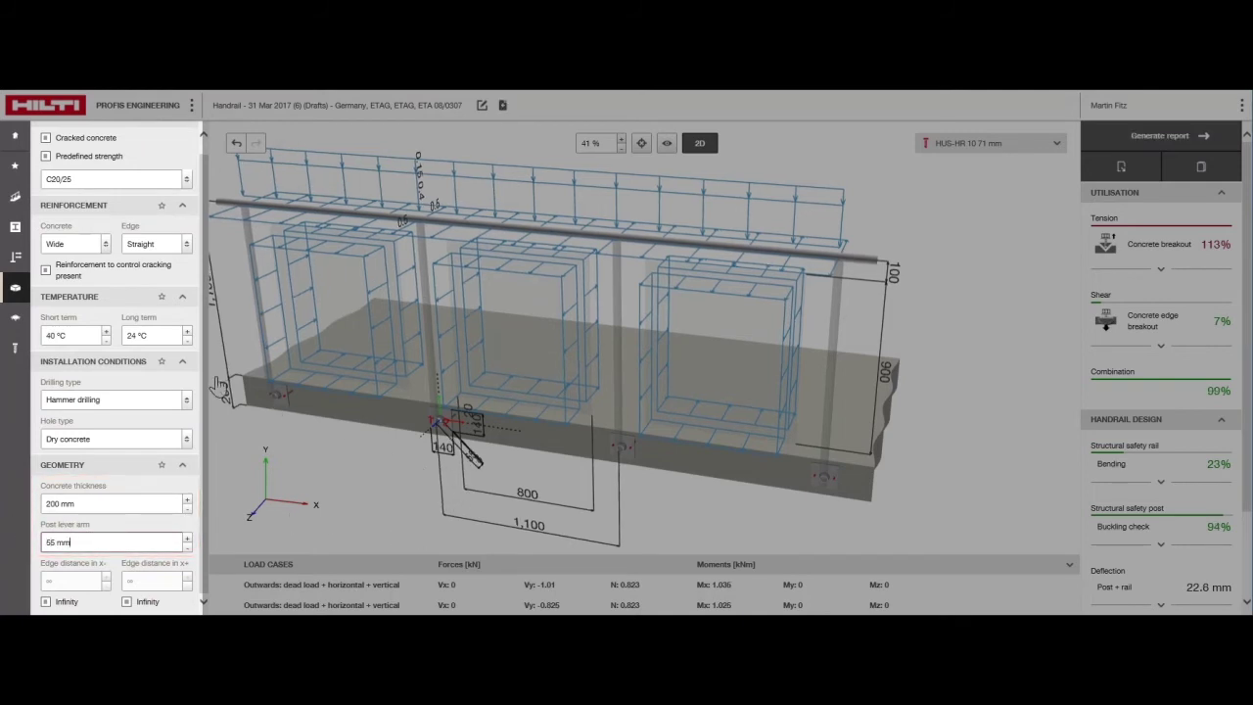
left_click(10, 320)
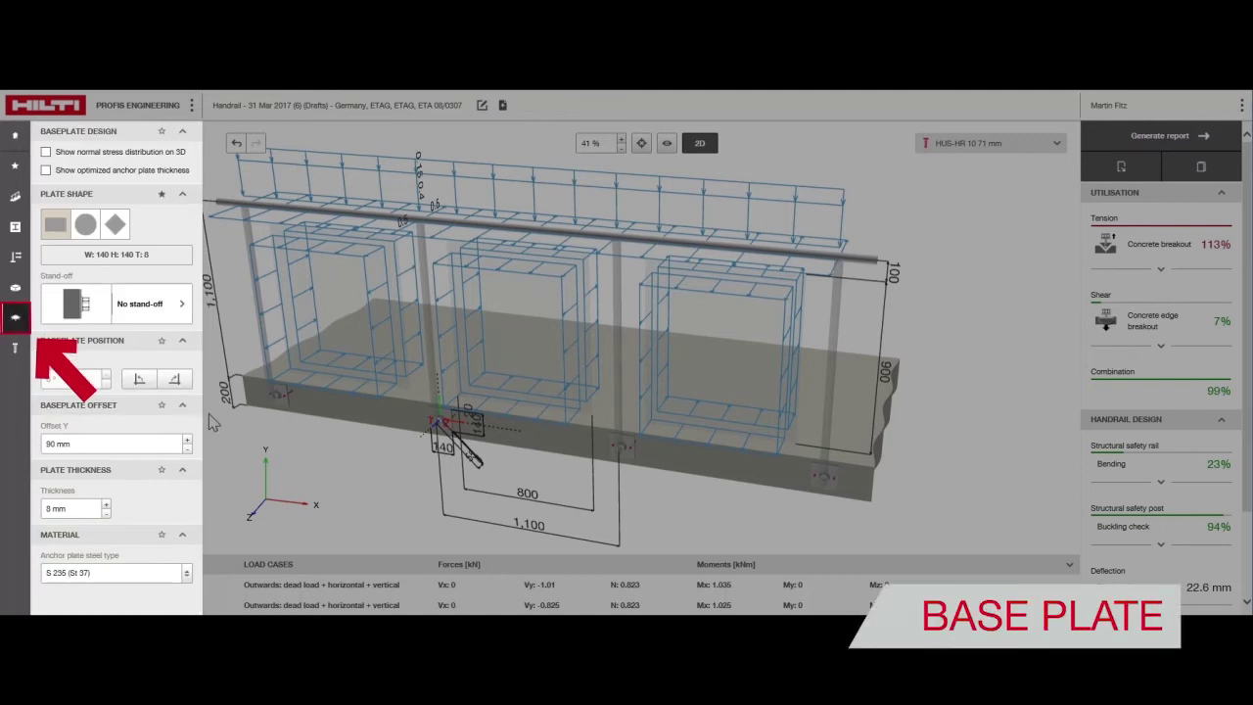
Step: Set the baseplate thickness to 10 mm and its Y offset from 90 to 100 mm
left_click(71, 508)
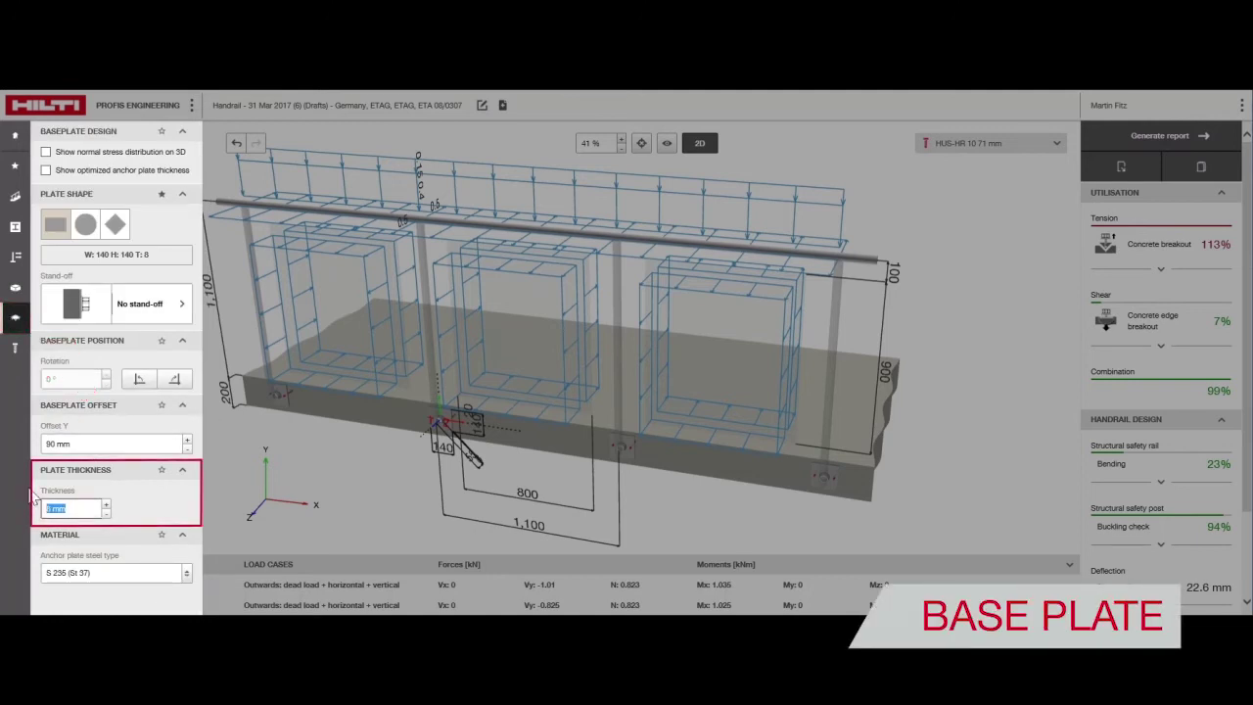
type("10")
key("Return")
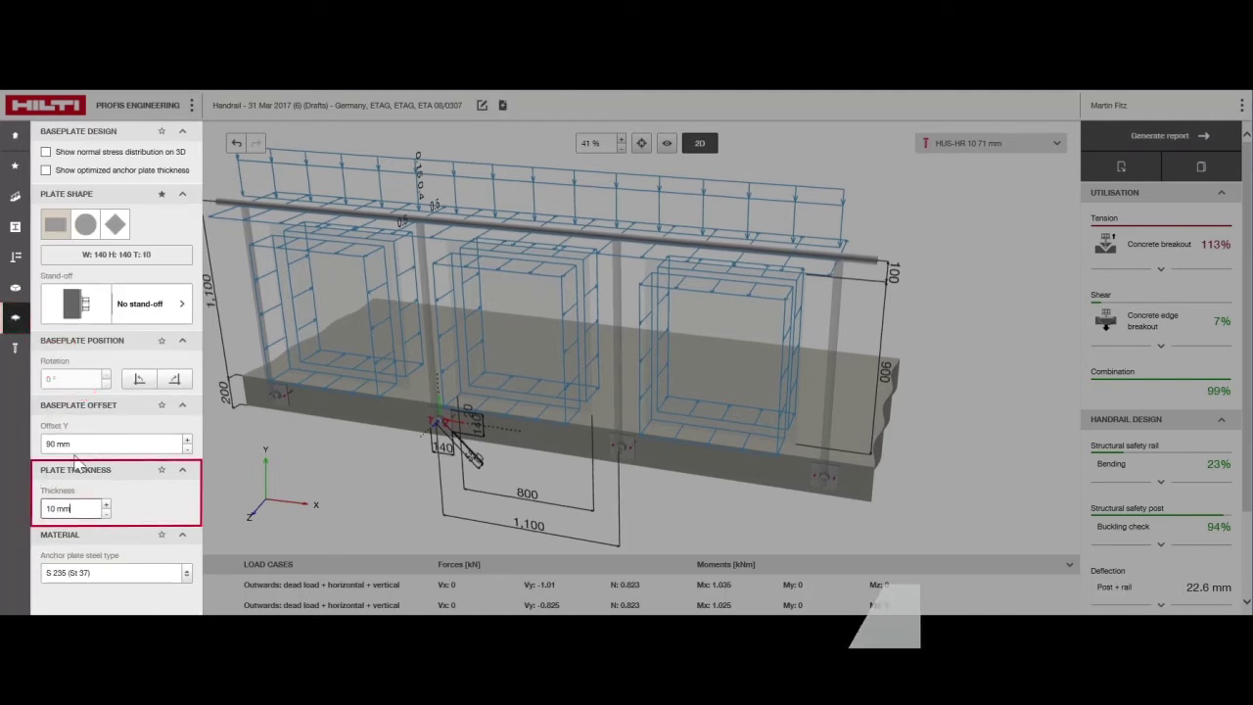
left_click_drag(363, 499, 394, 484)
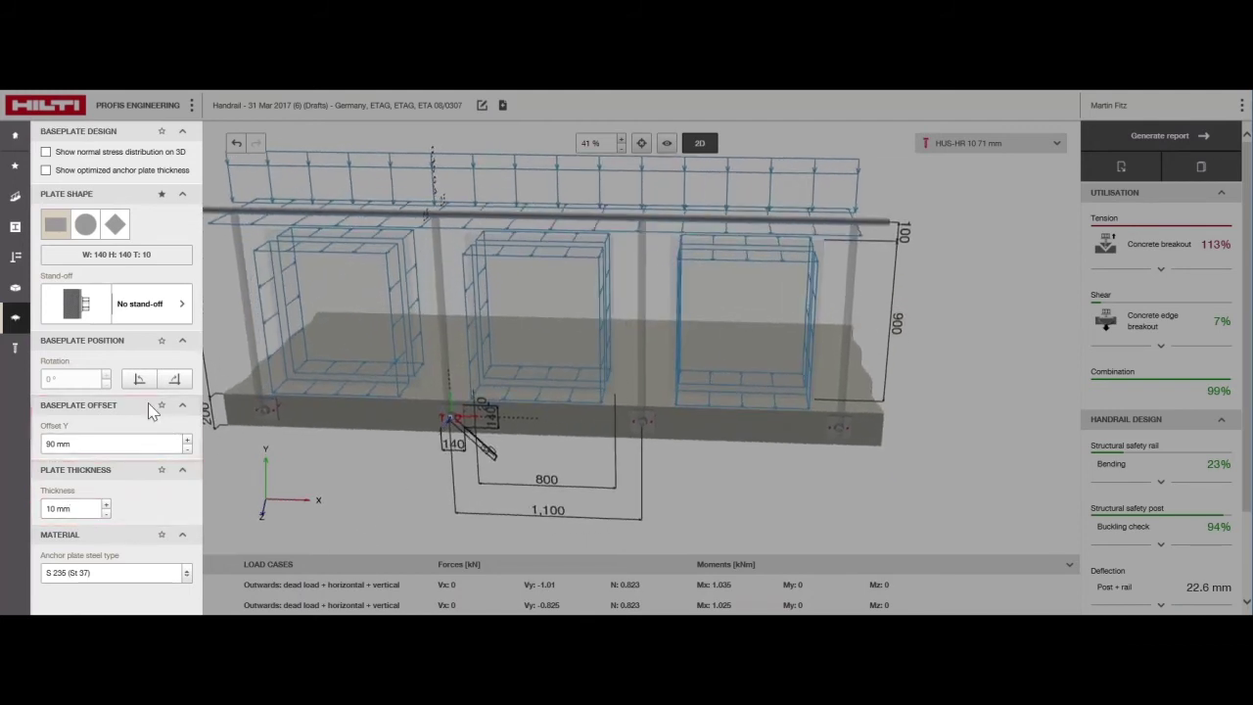
left_click(85, 442)
key("ctrl+a")
type("100")
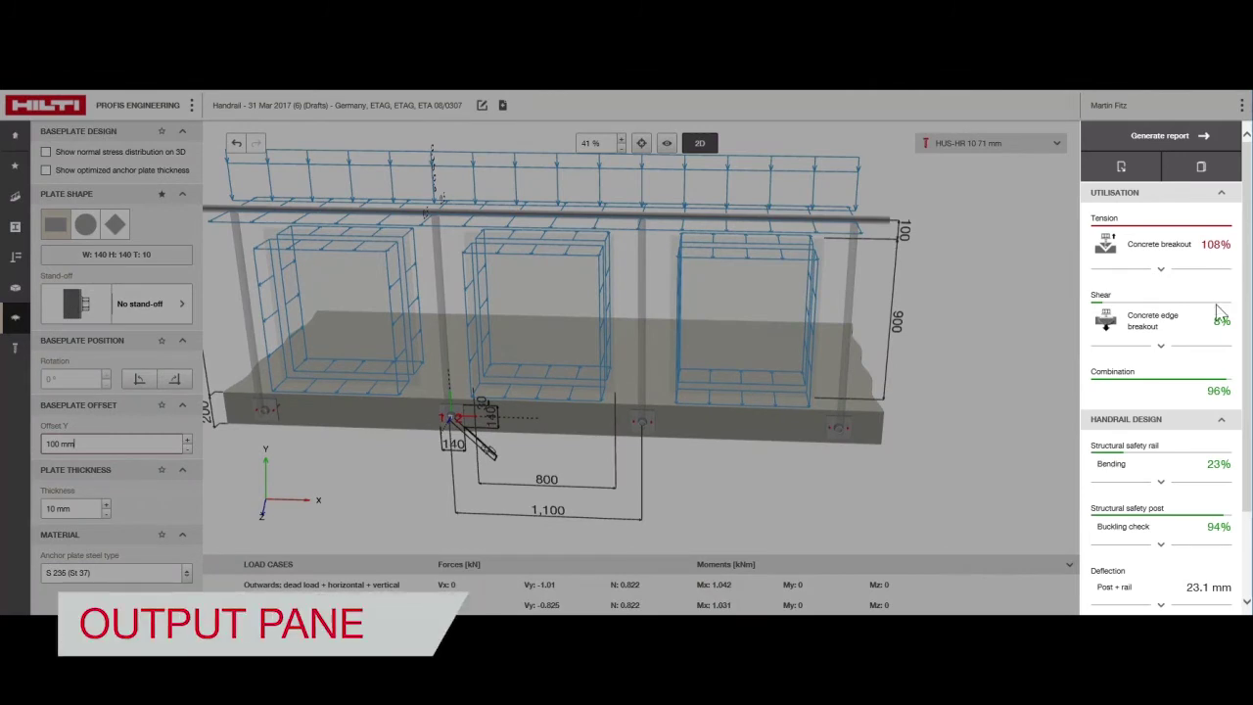
scroll(1217, 312, "down", 1)
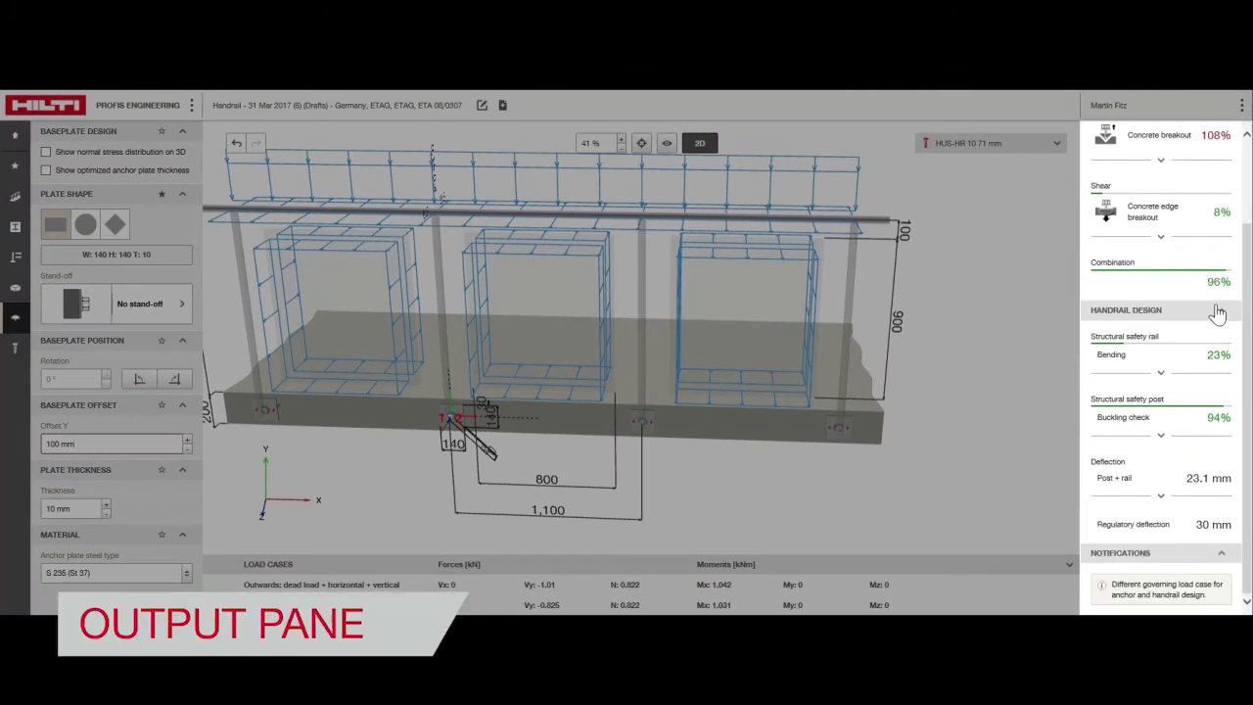
scroll(1217, 312, "up", 1)
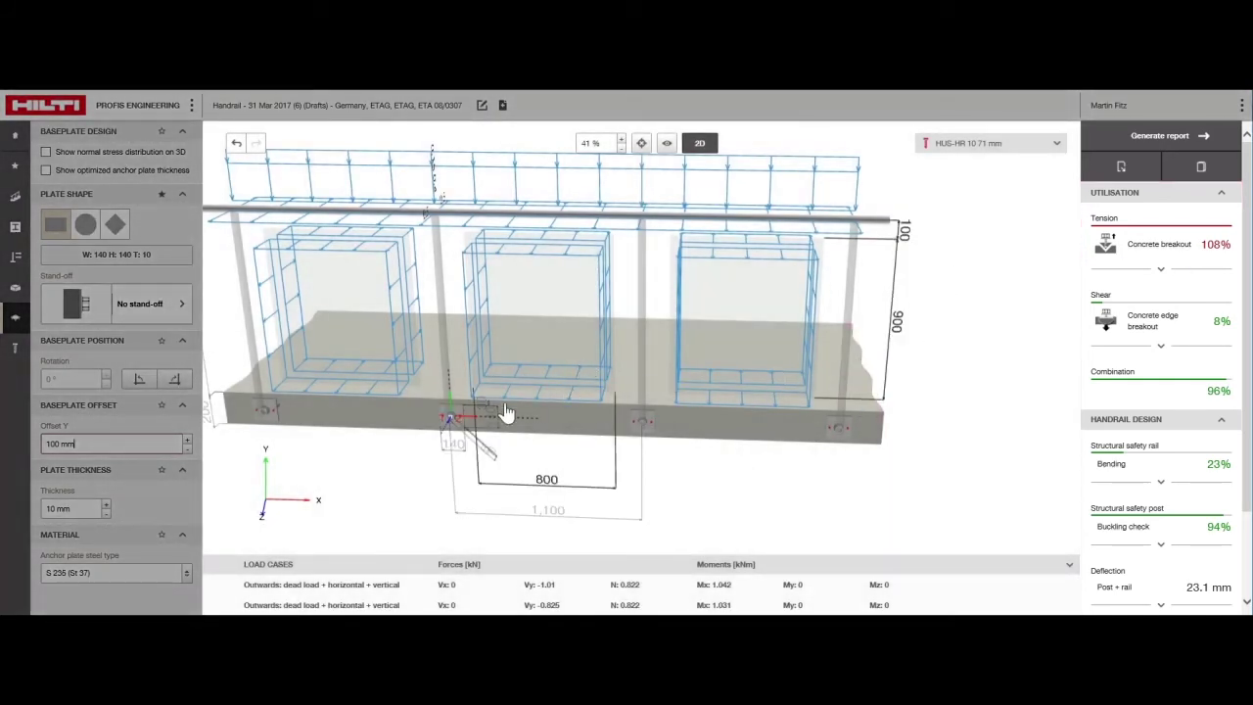
left_click(494, 424)
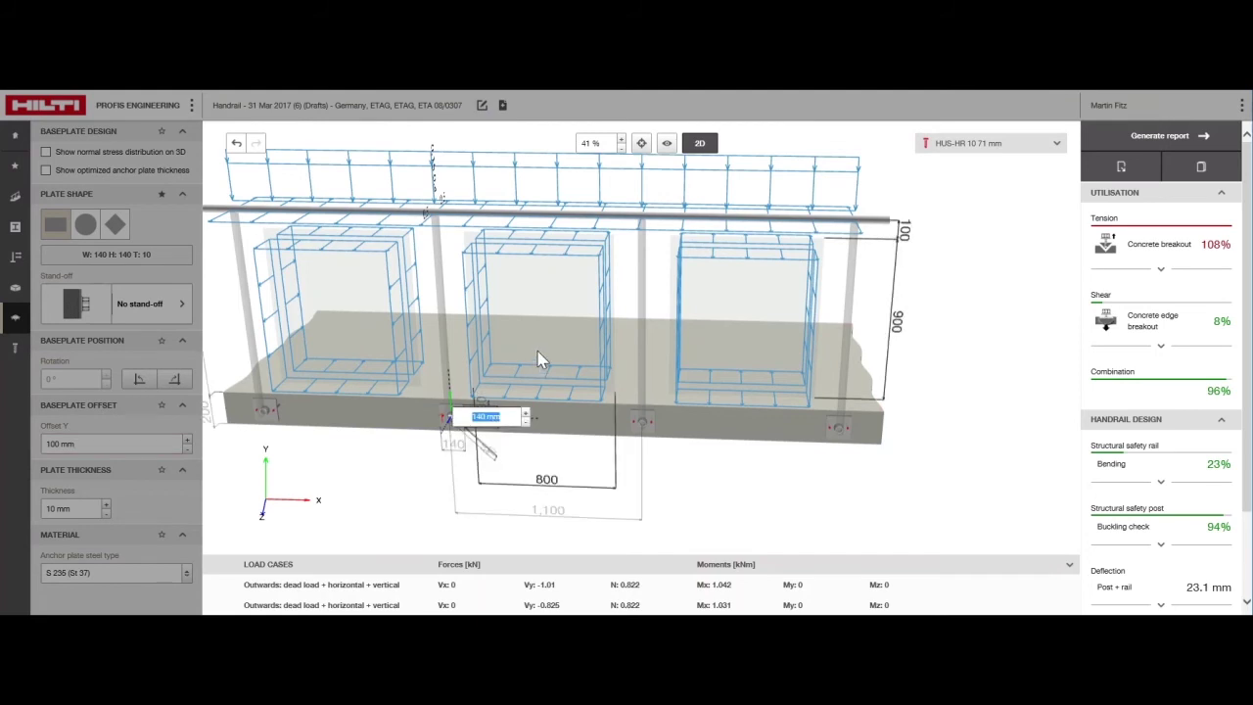
type("150")
key("Return")
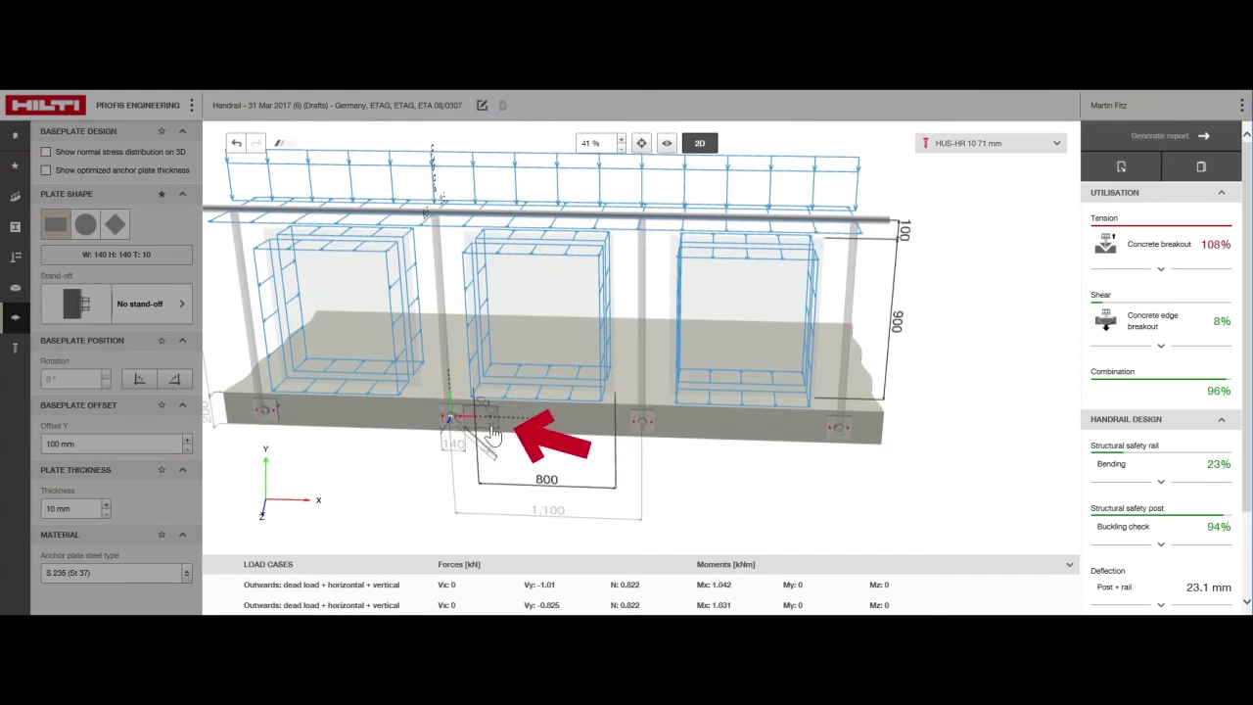
left_click(494, 424)
type("150")
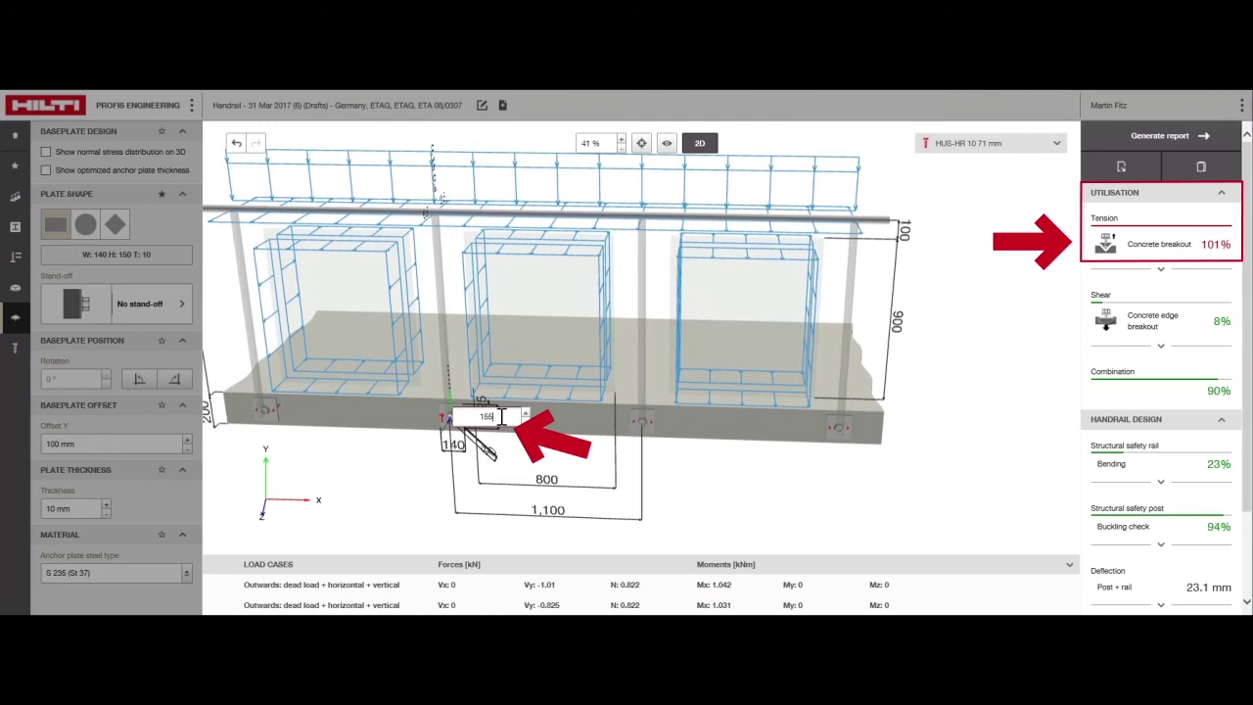
key("Return")
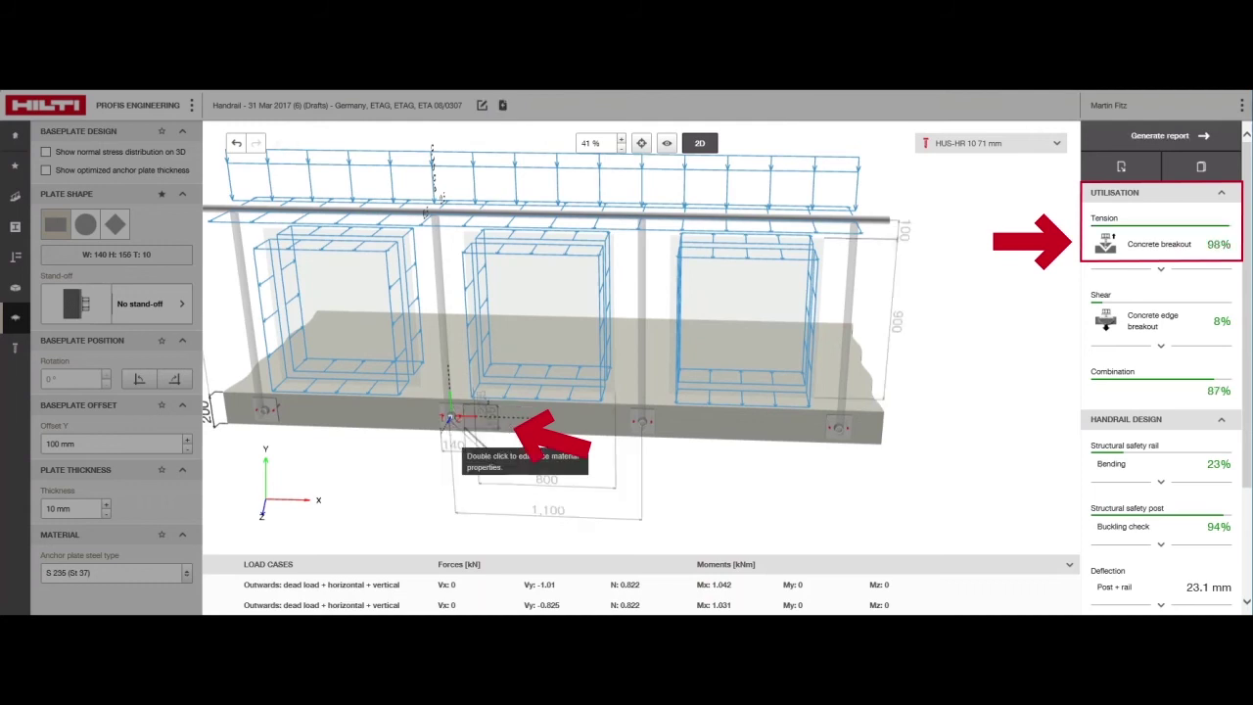
left_click(236, 144)
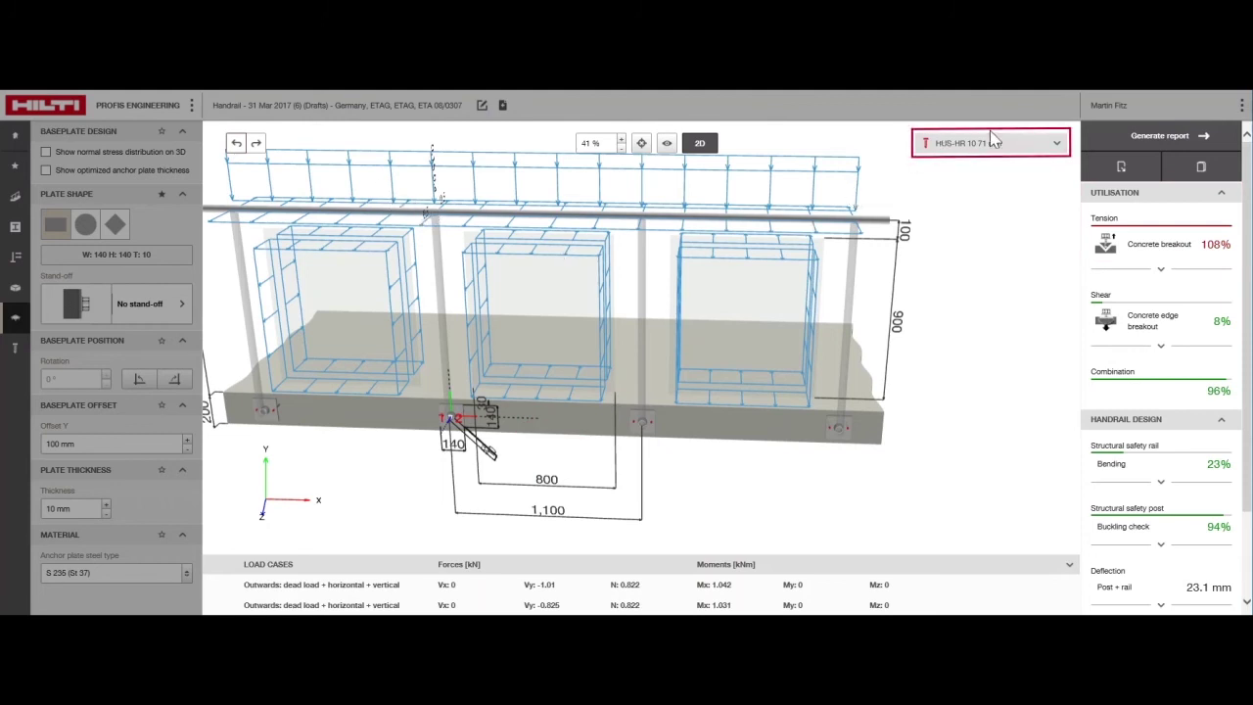
Step: Browse the anchor type list and run Calculate all to compare every anchor's utilisation
left_click(1057, 147)
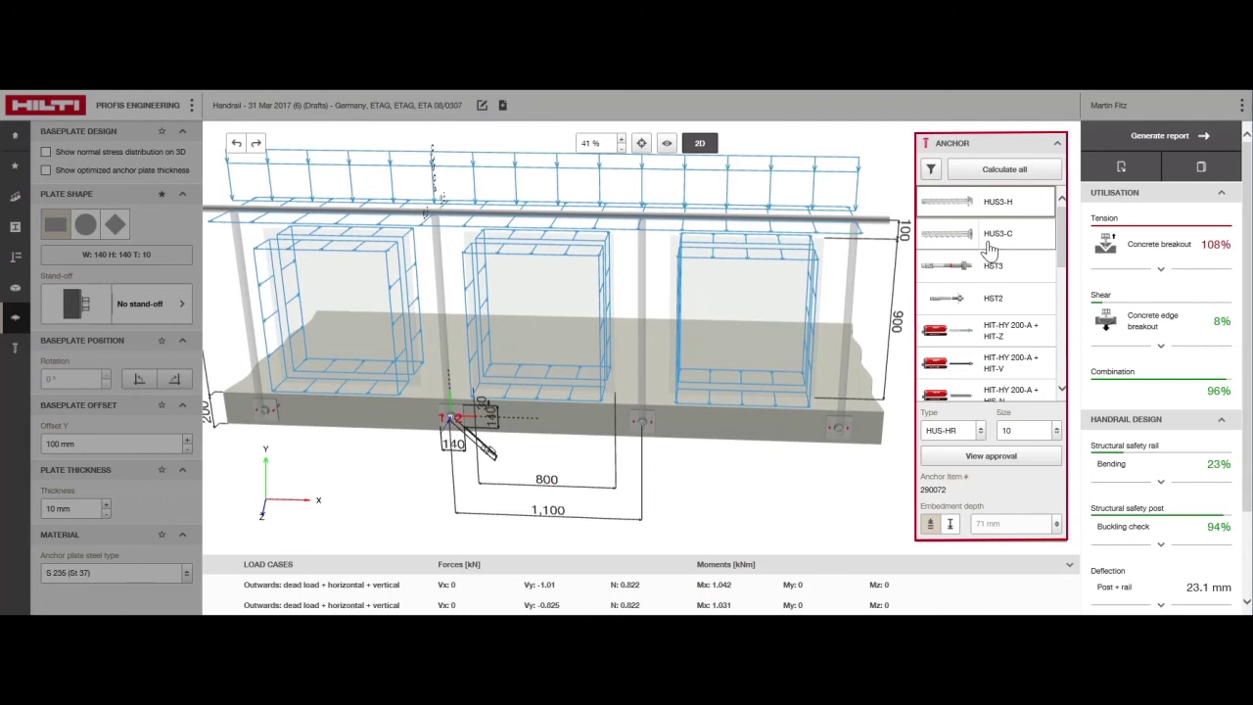
scroll(976, 274, "down", 3)
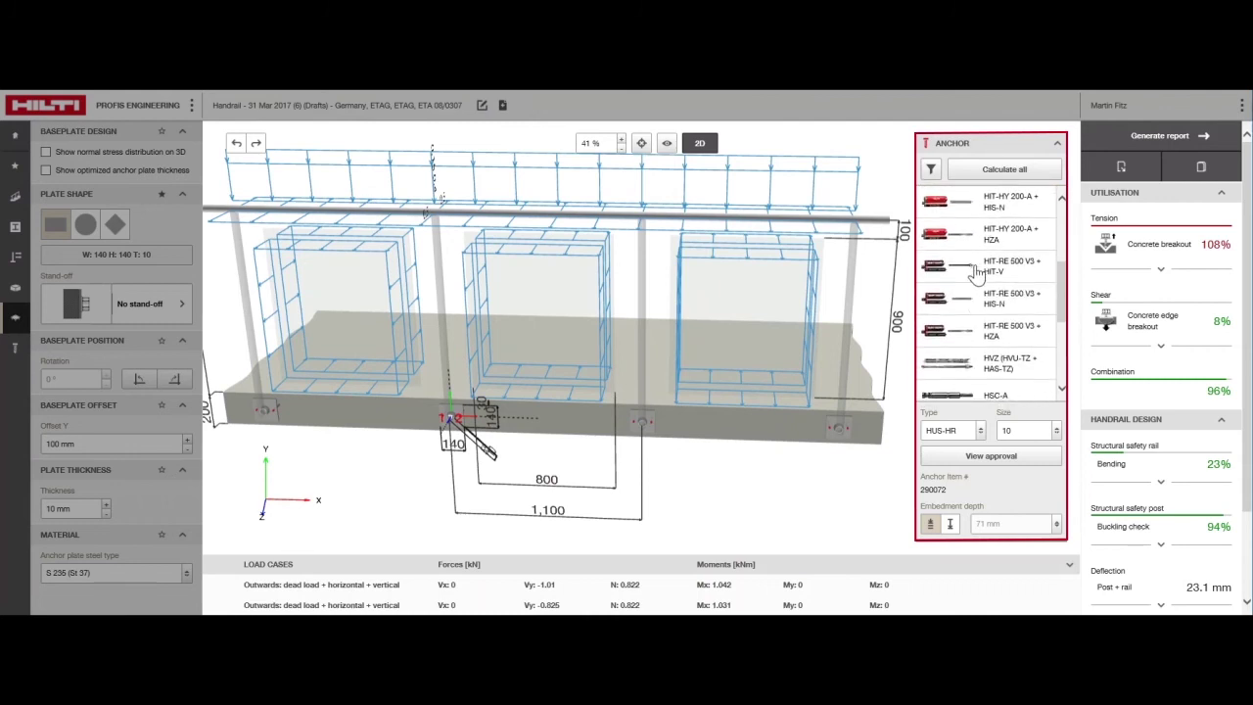
scroll(976, 274, "down", 1)
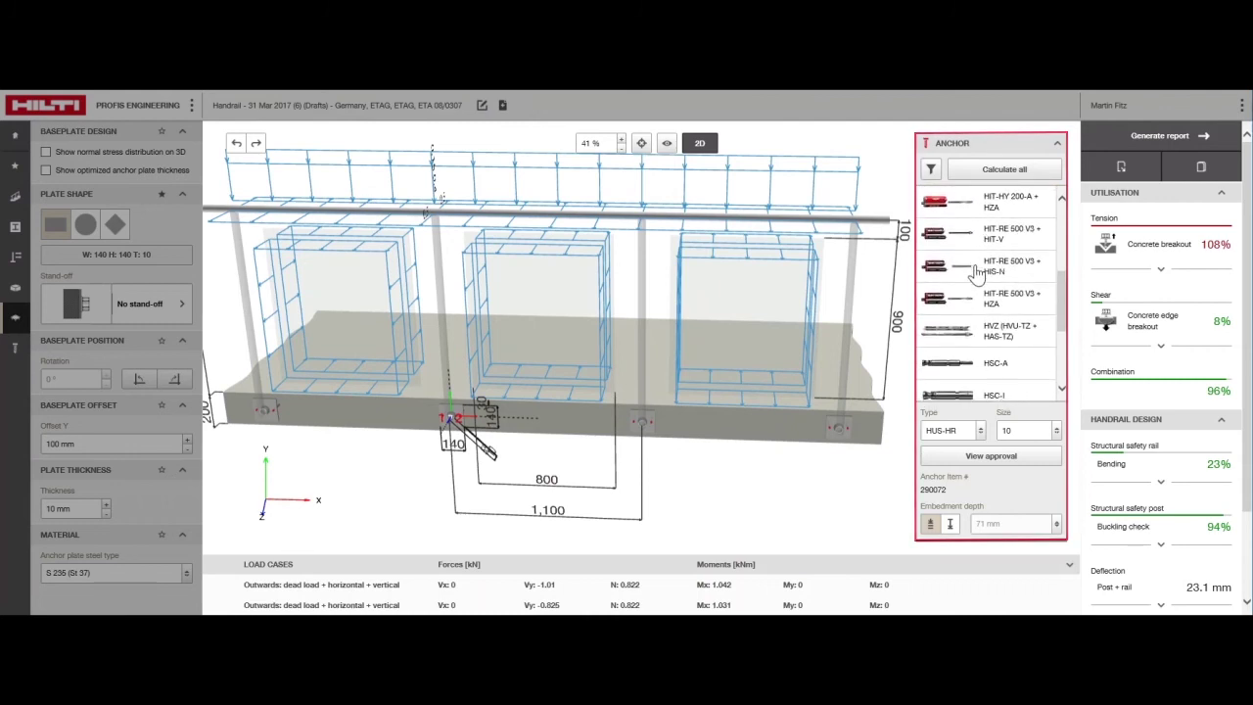
scroll(976, 274, "up", 4)
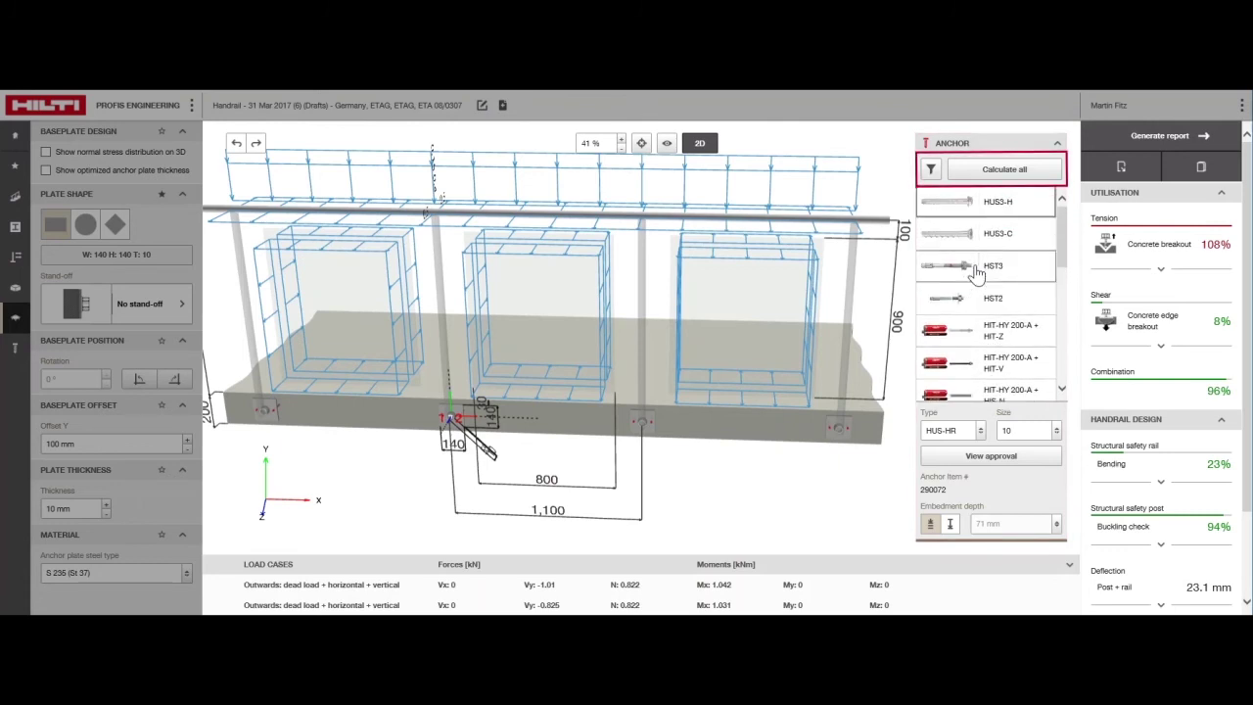
left_click(1004, 172)
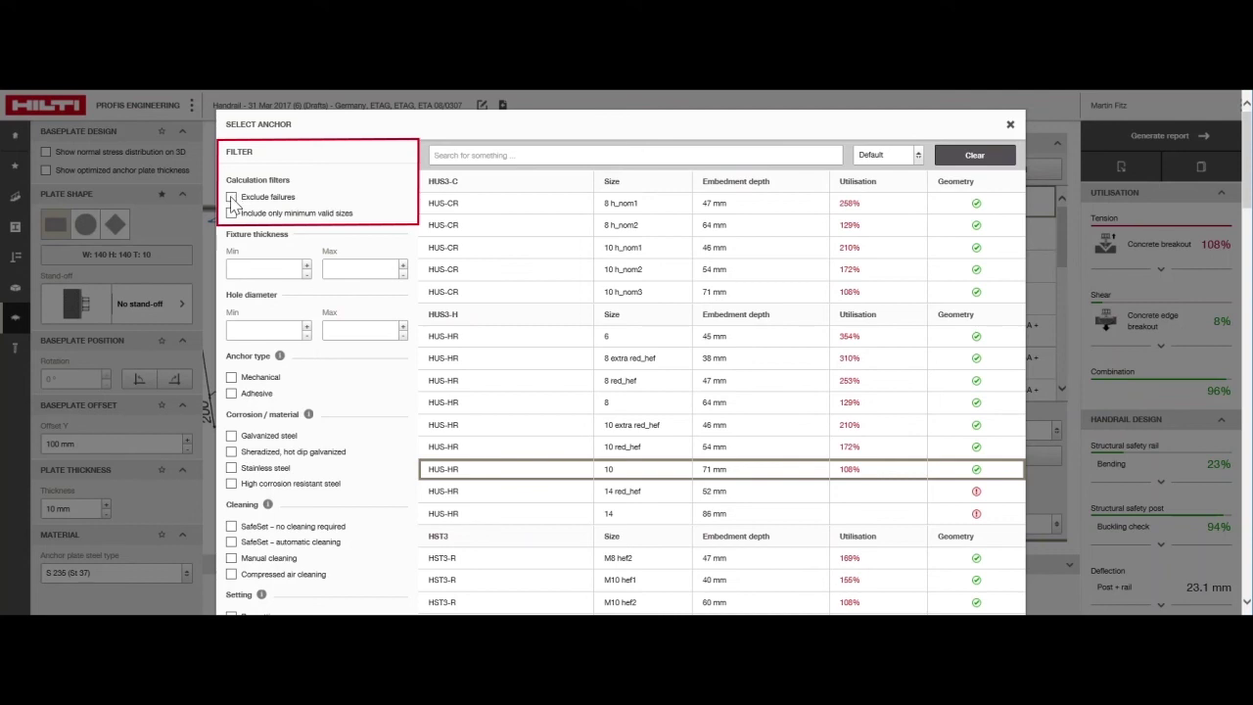
Step: Filter anchors to exclude failures and minimum valid sizes only, then select HST3-R M12
left_click(232, 198)
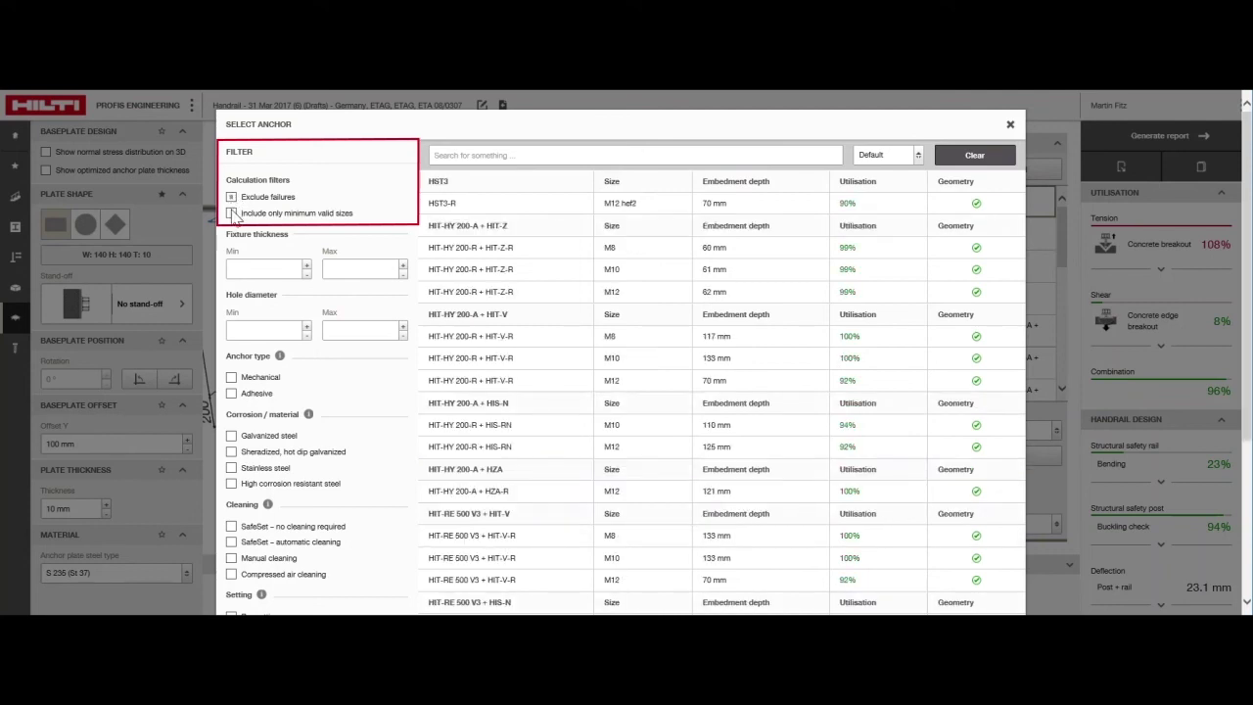
left_click(232, 213)
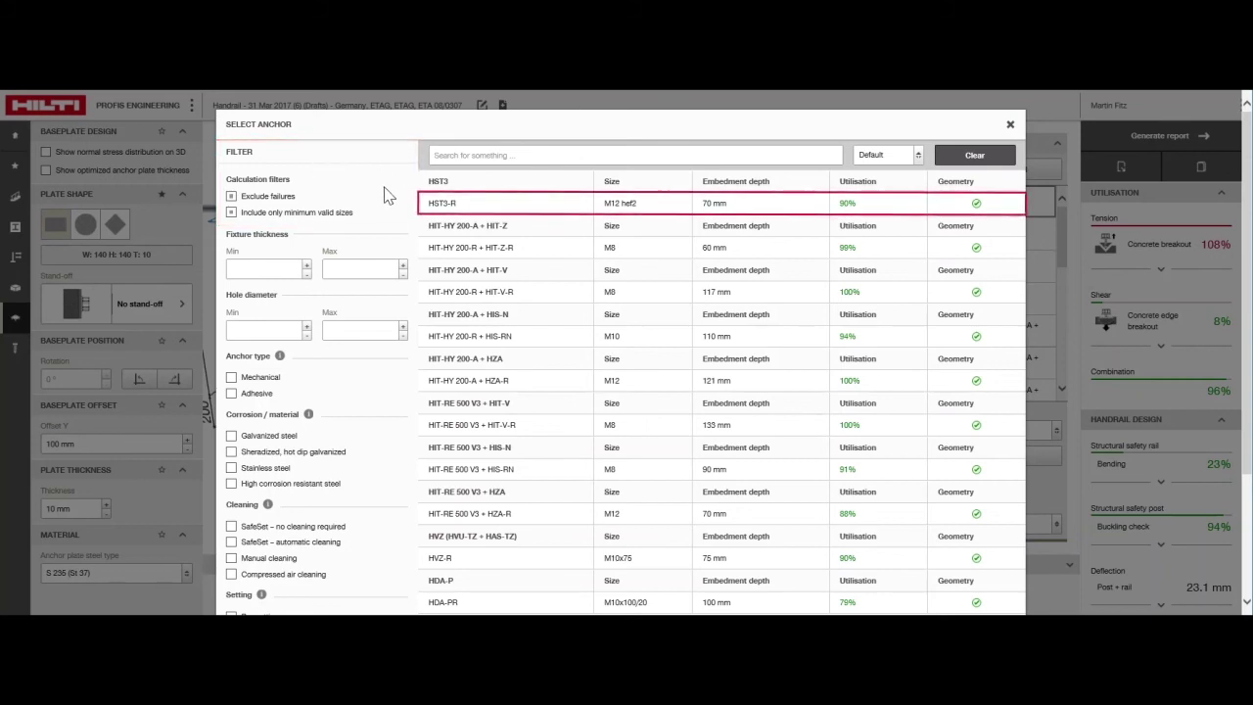
left_click(760, 204)
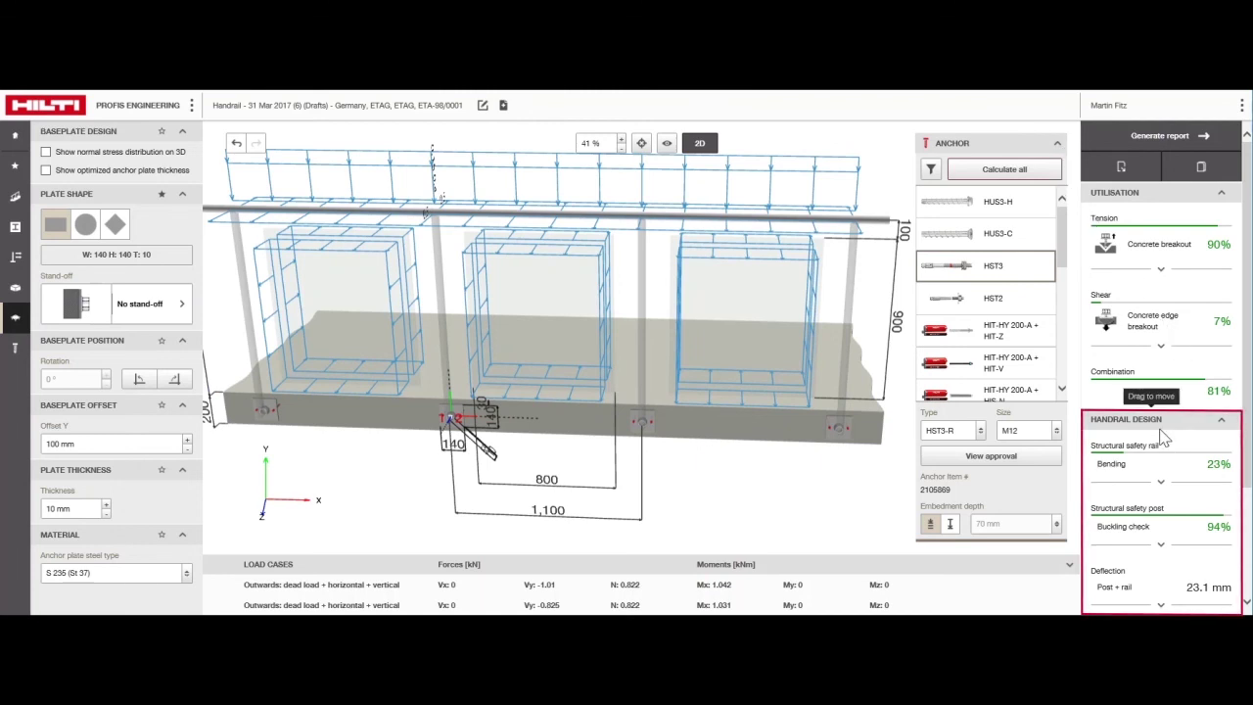
Step: Generate the PDF design report for the HST3-R M12 design with Save and generate
scroll(1163, 440, "down", 3)
scroll(1161, 439, "up", 3)
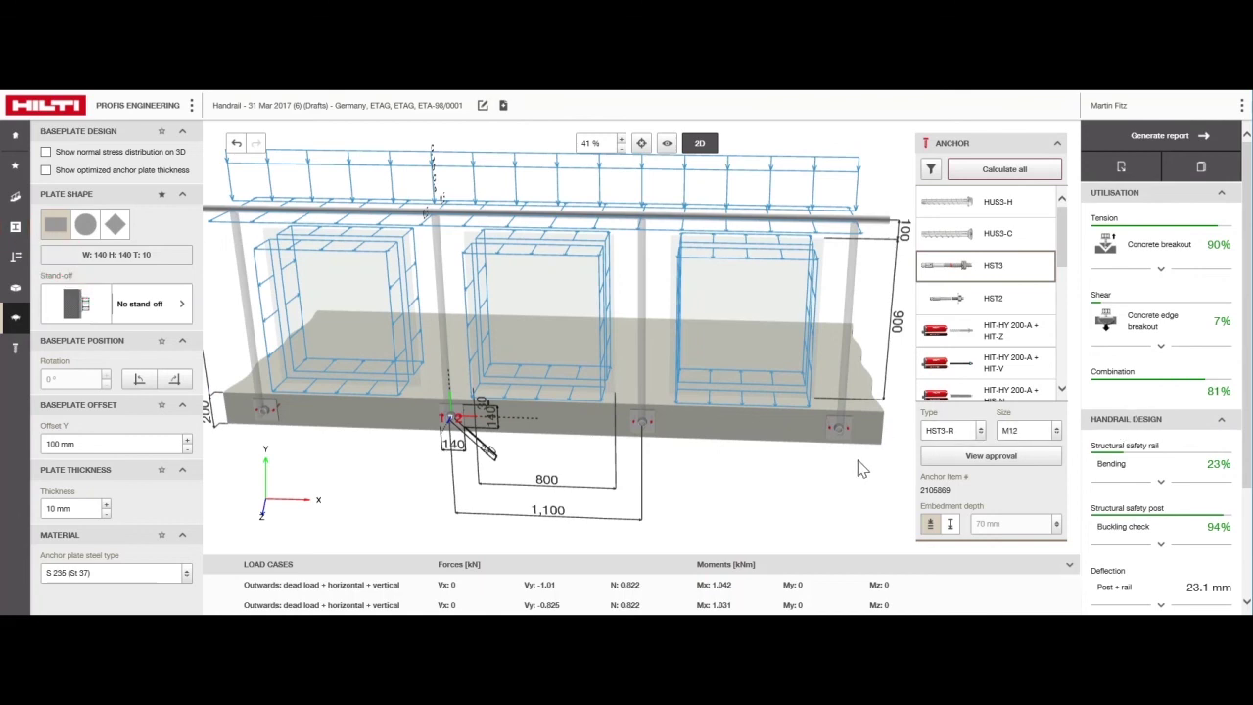
left_click(1155, 145)
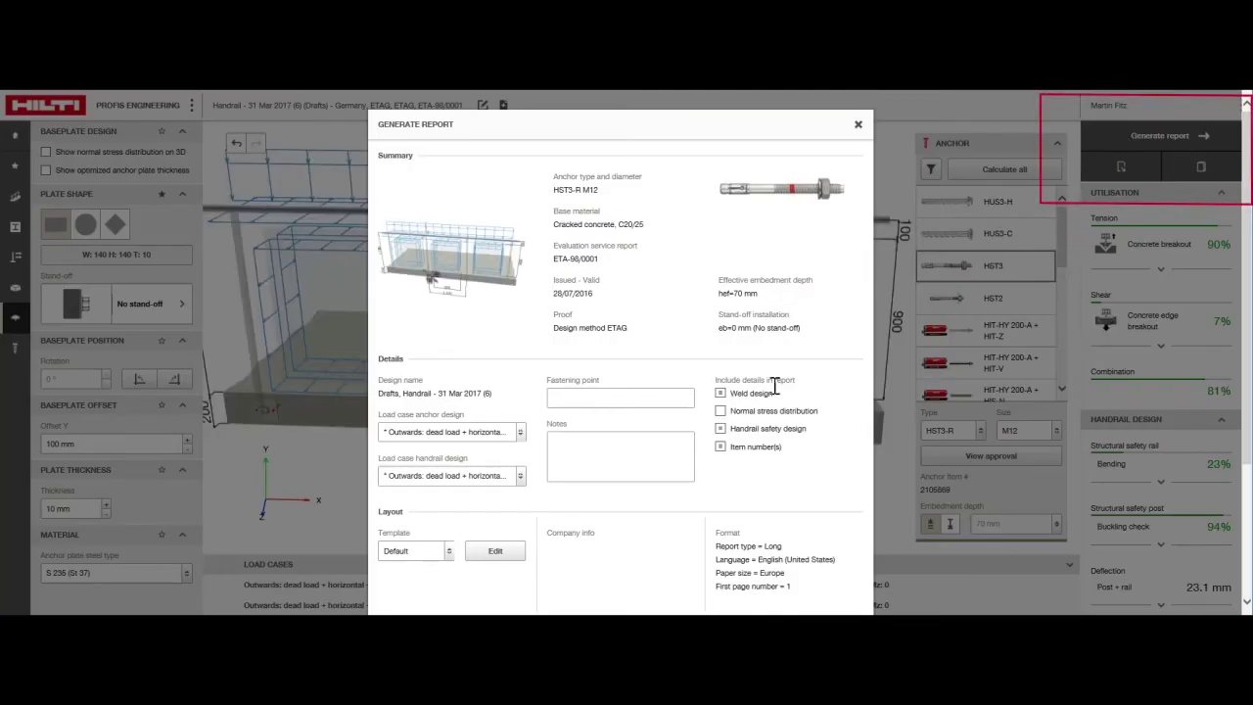
scroll(780, 396, "down", 3)
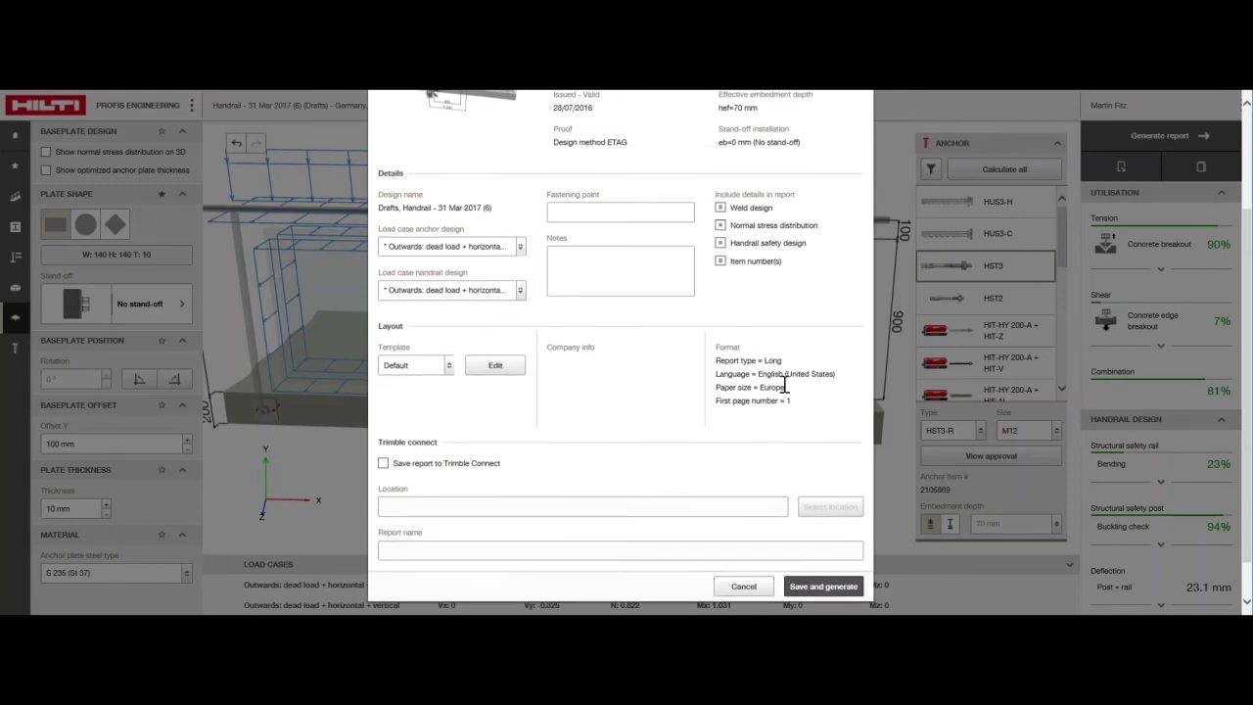
left_click(816, 581)
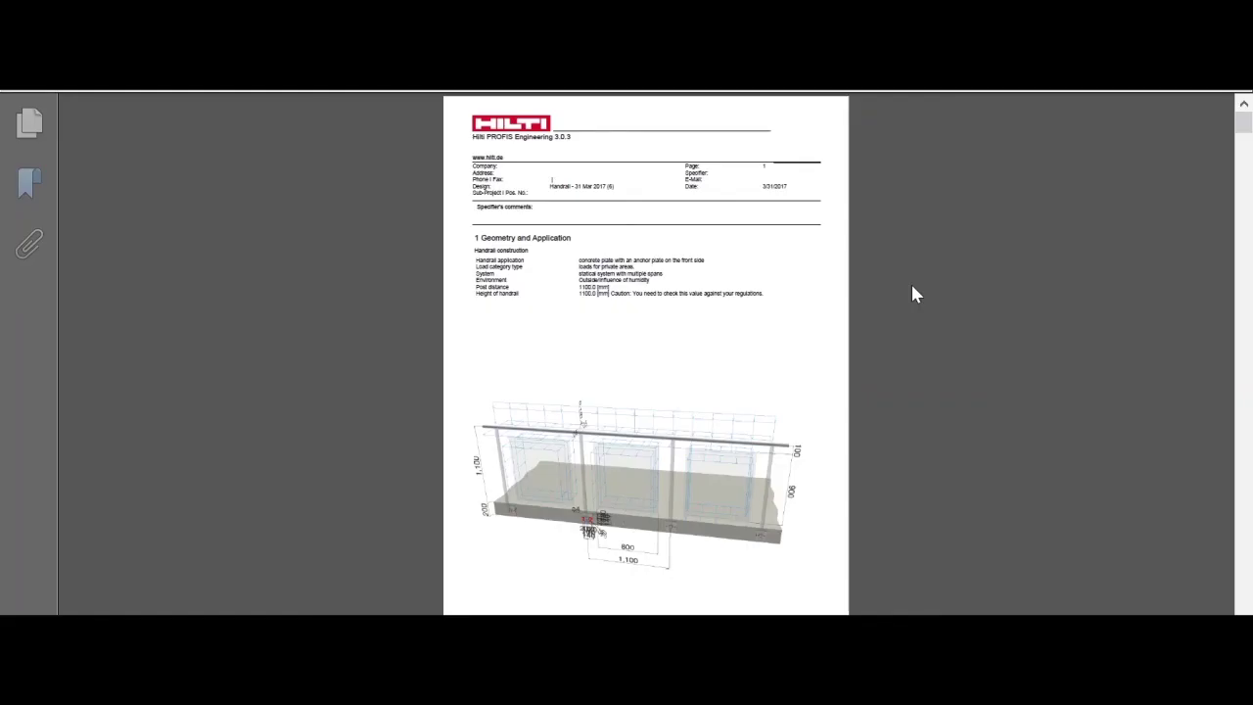
Step: Scroll the PDF report from page 1 to page 26, '7 Remarks; Your Cooperation Duties'
scroll(910, 284, "down", 5)
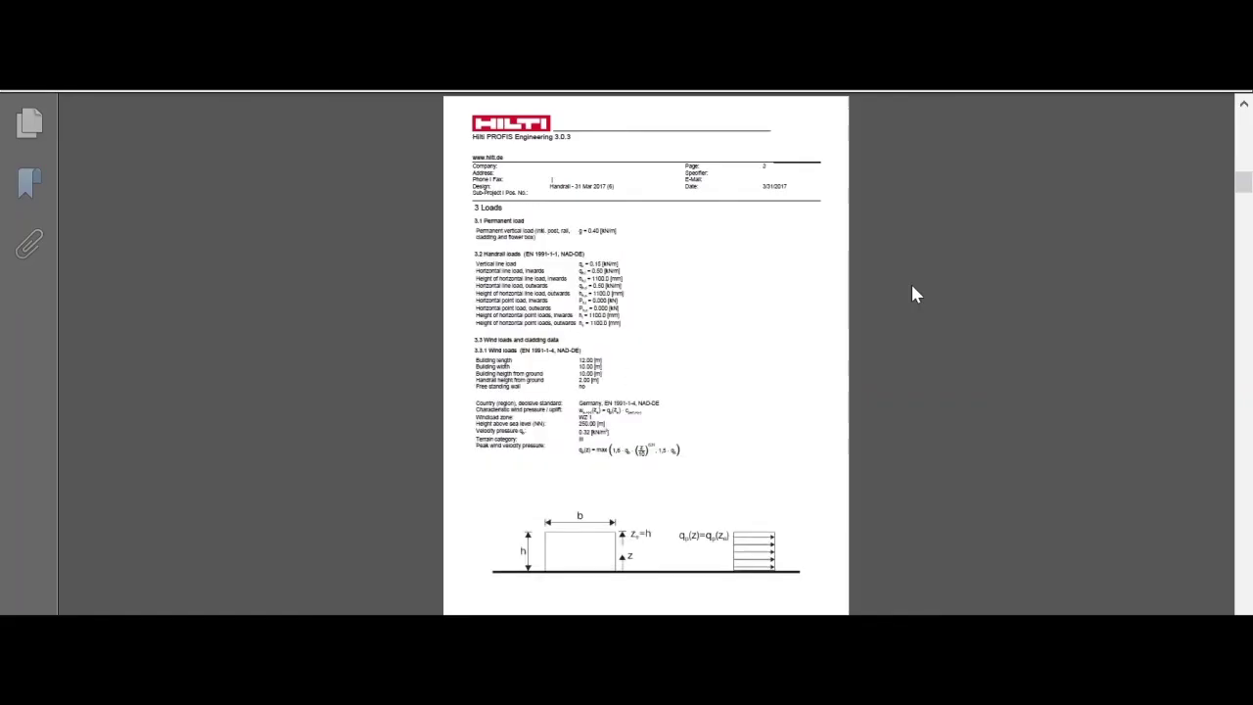
scroll(906, 296, "down", 3)
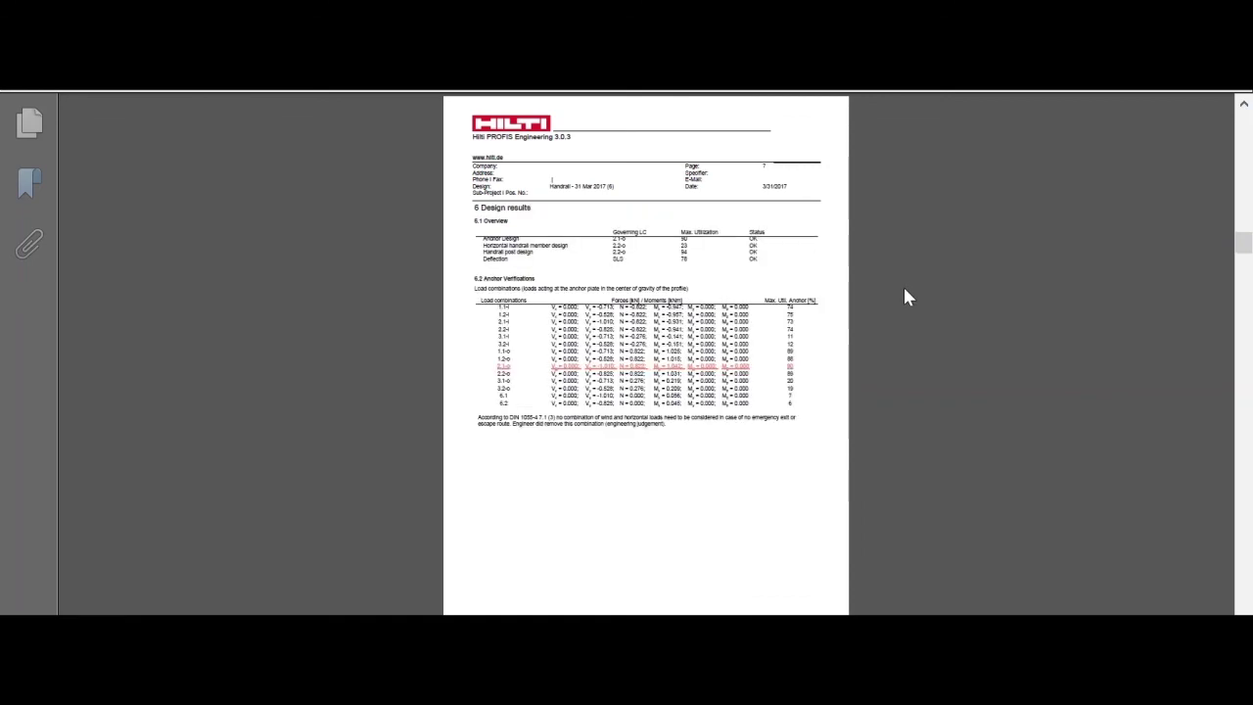
scroll(904, 290, "down", 2)
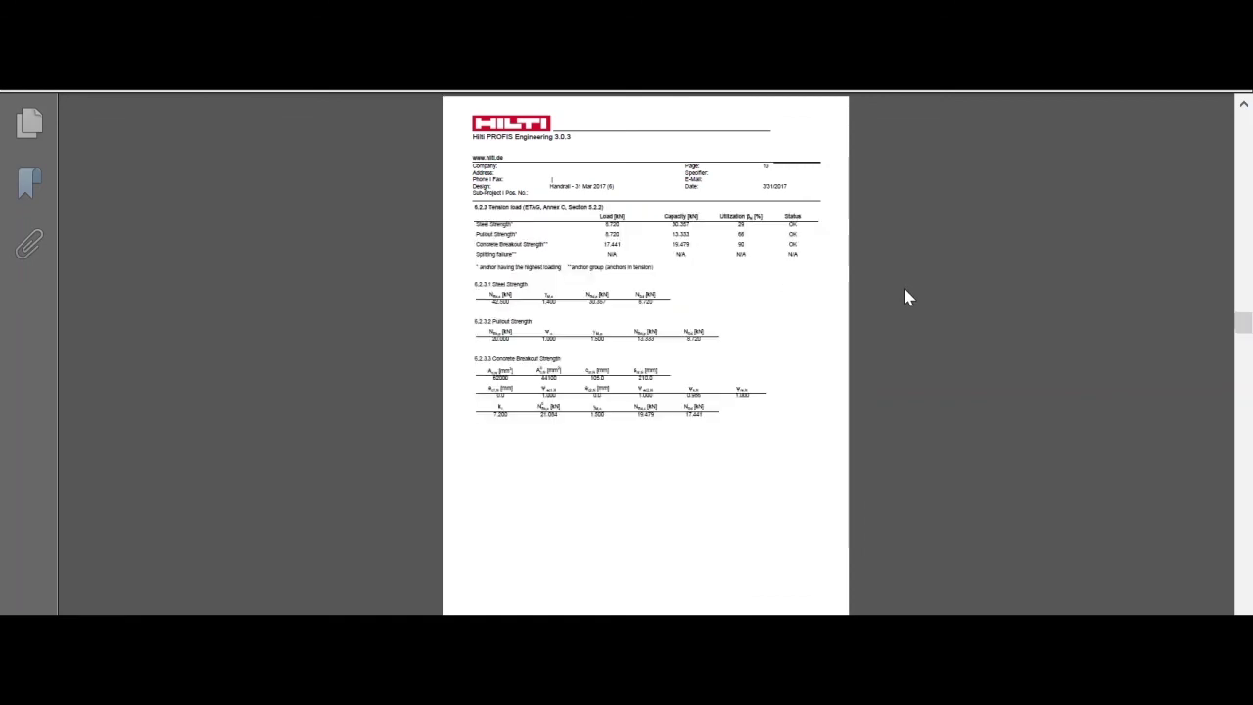
scroll(906, 296, "down", 3)
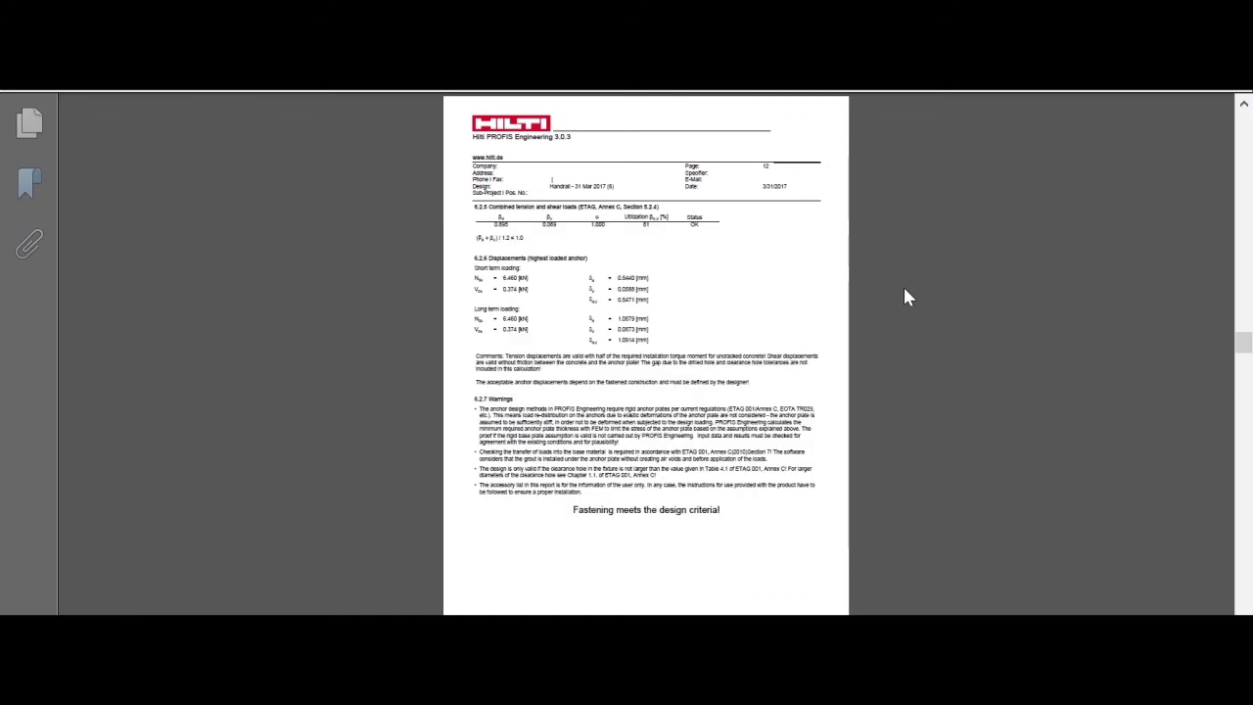
scroll(903, 299, "down", 1)
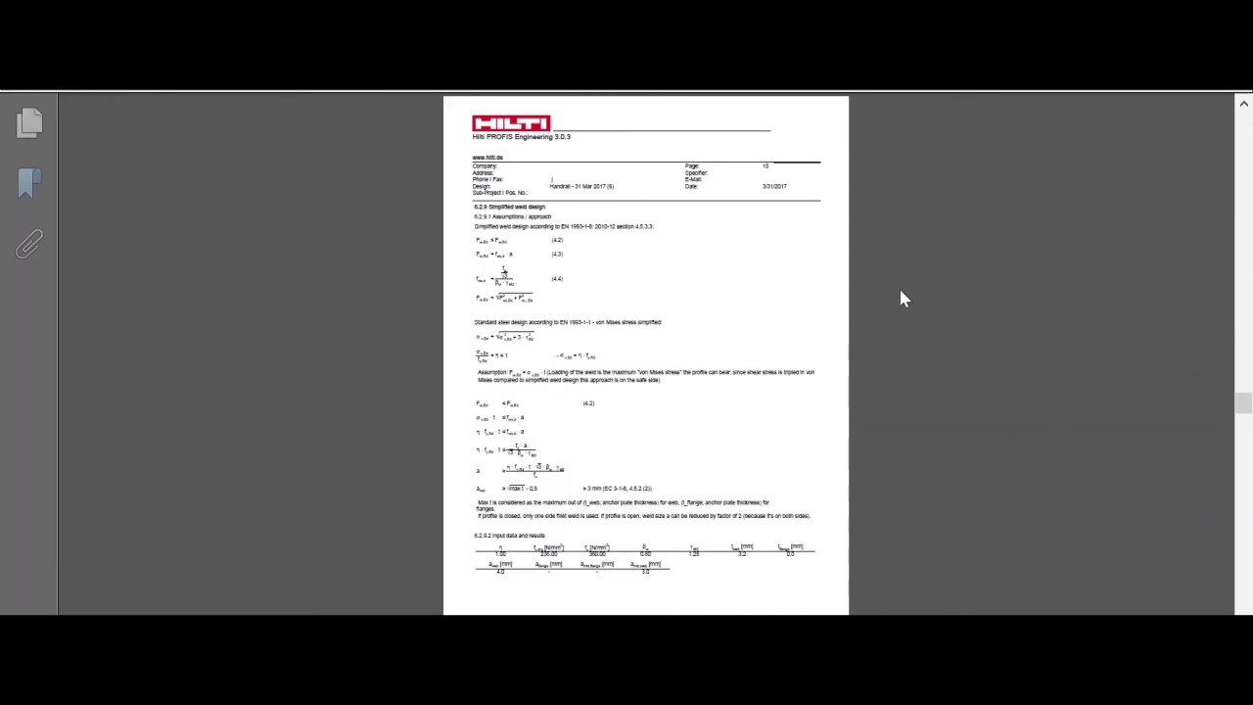
scroll(901, 291, "down", 2)
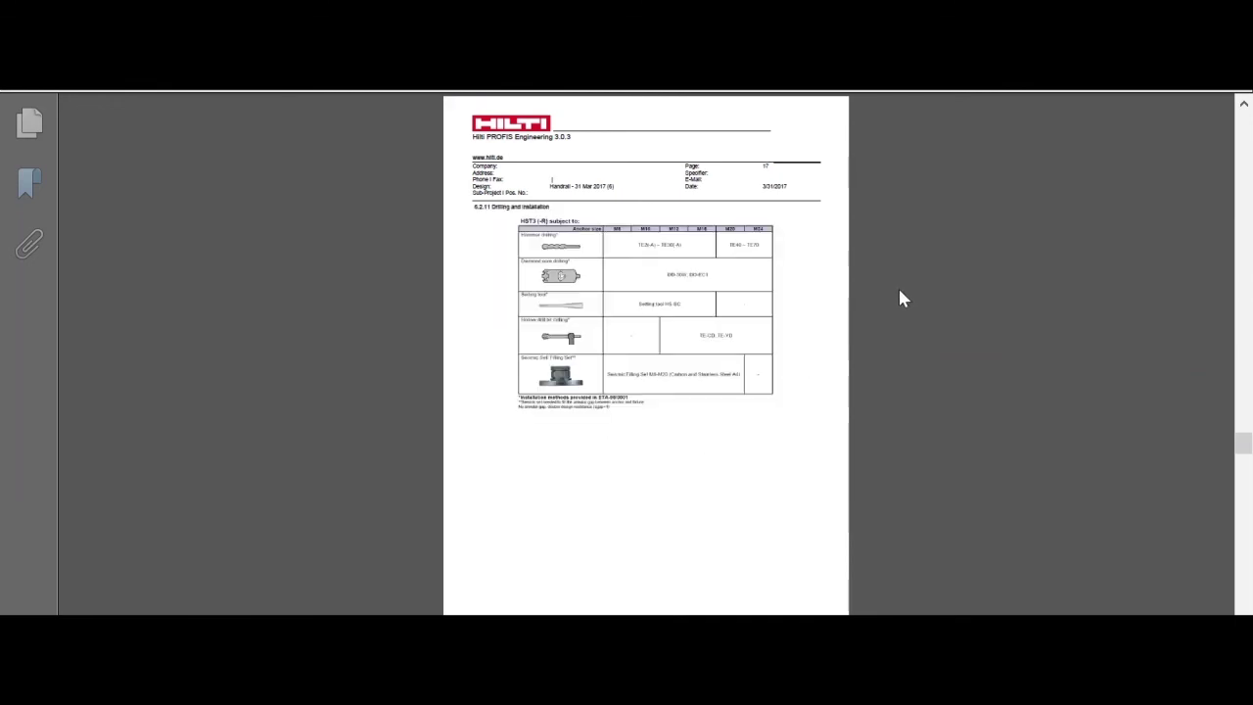
scroll(900, 299, "down", 3)
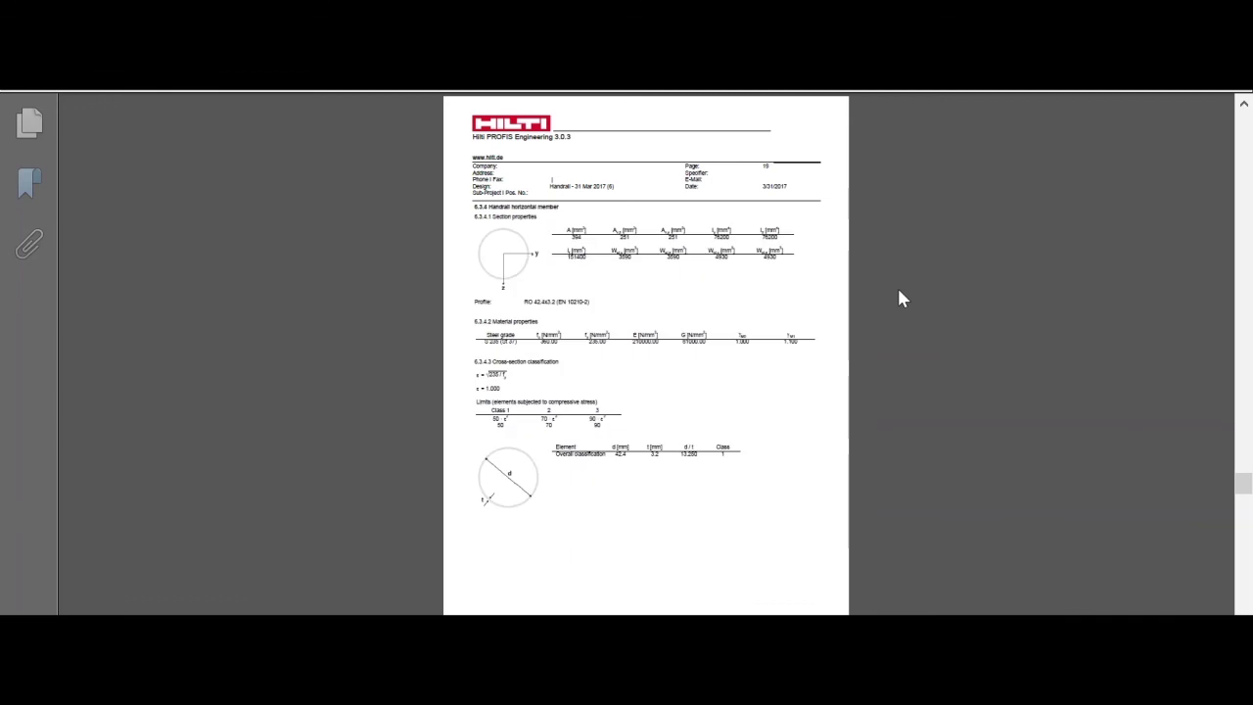
scroll(900, 298, "down", 2)
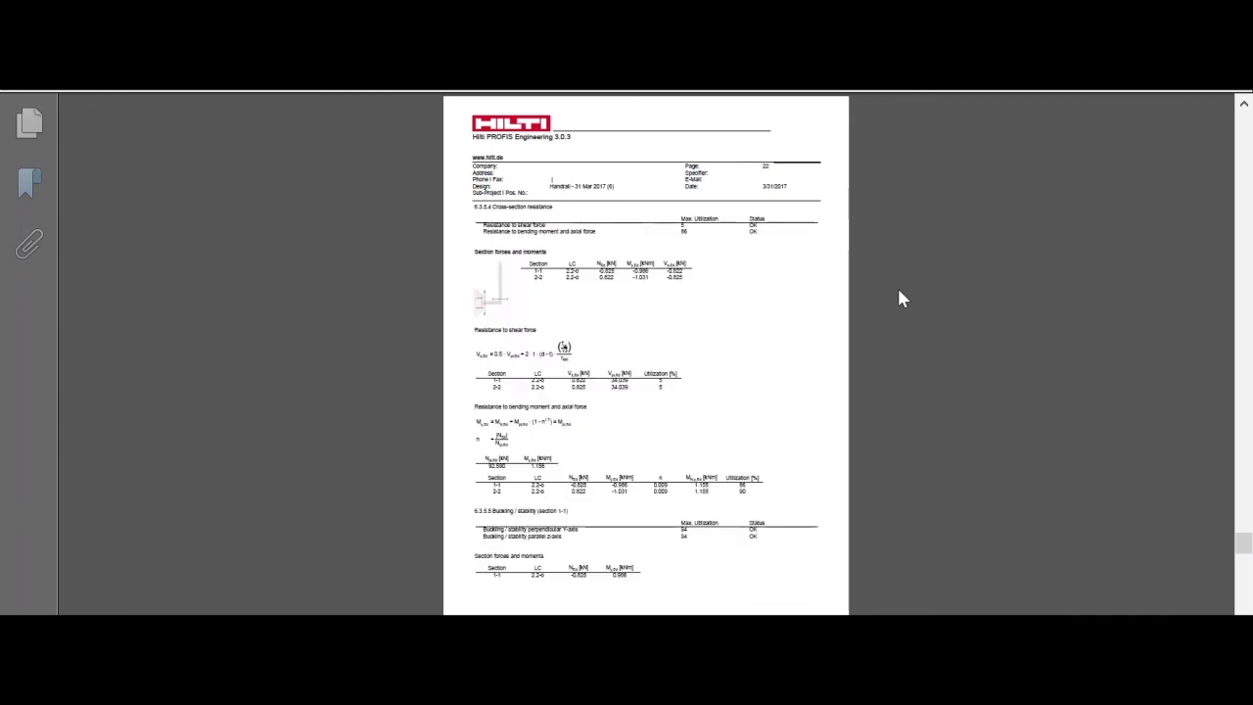
scroll(901, 298, "down", 3)
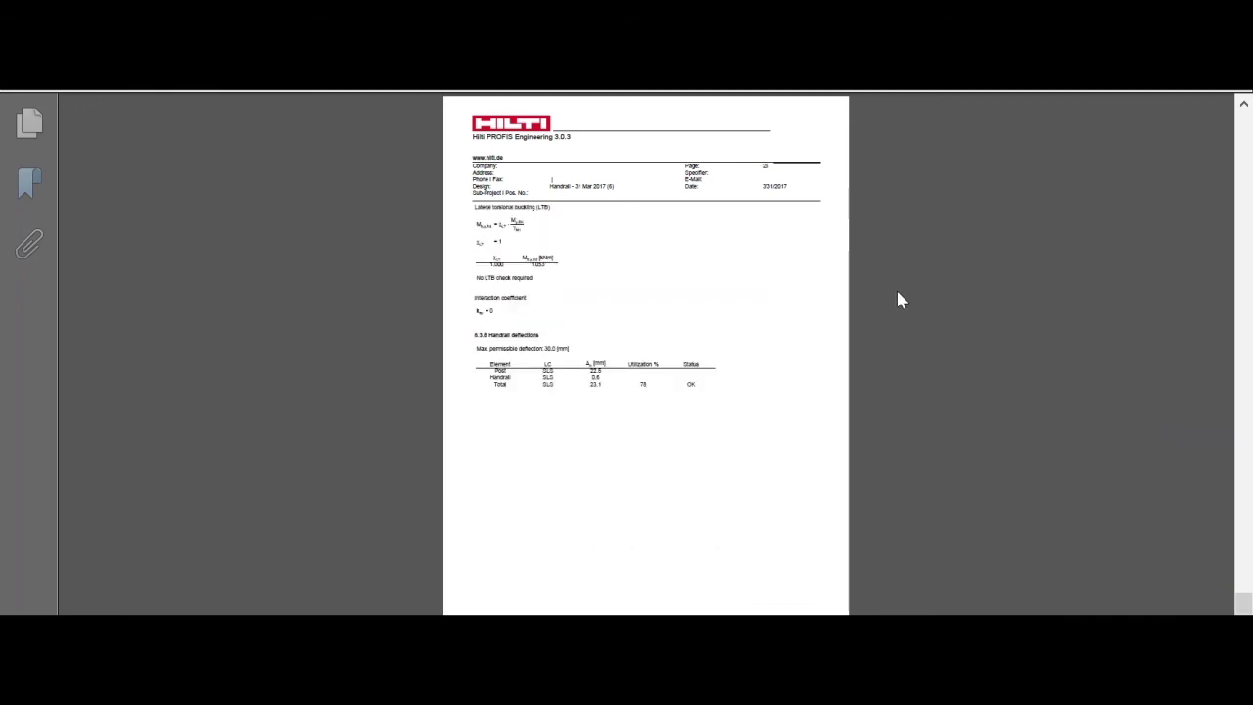
scroll(901, 299, "down", 1)
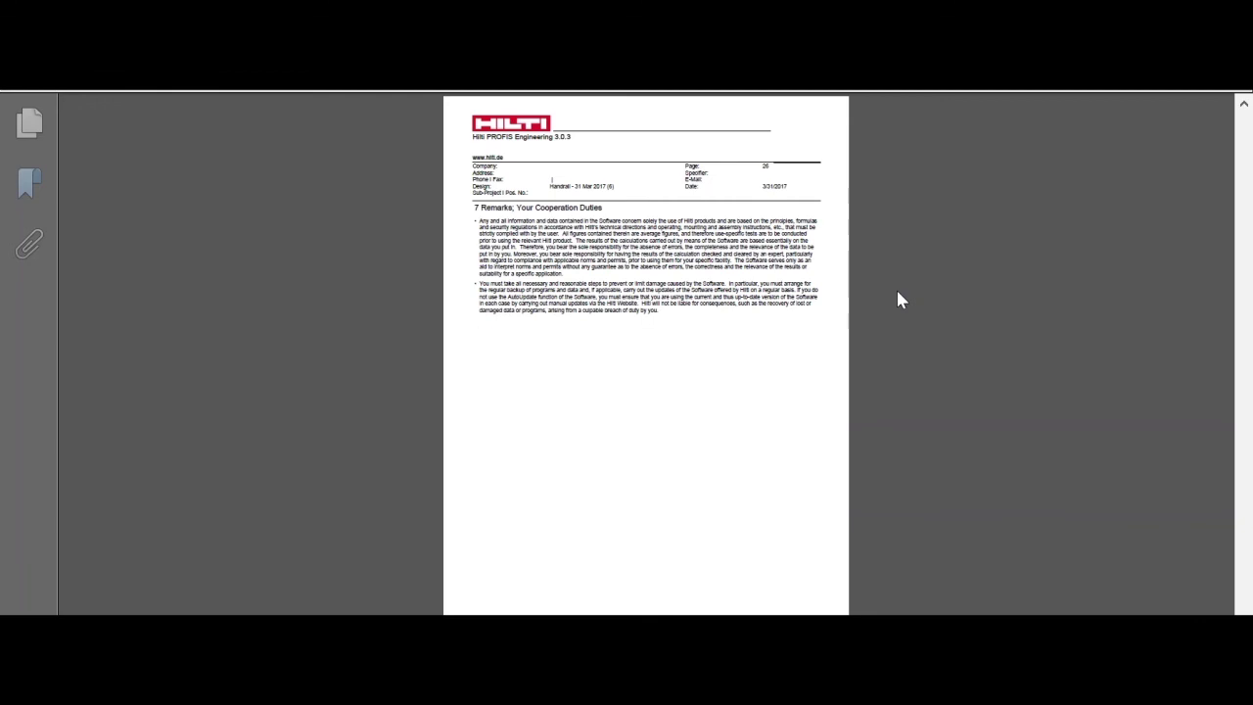